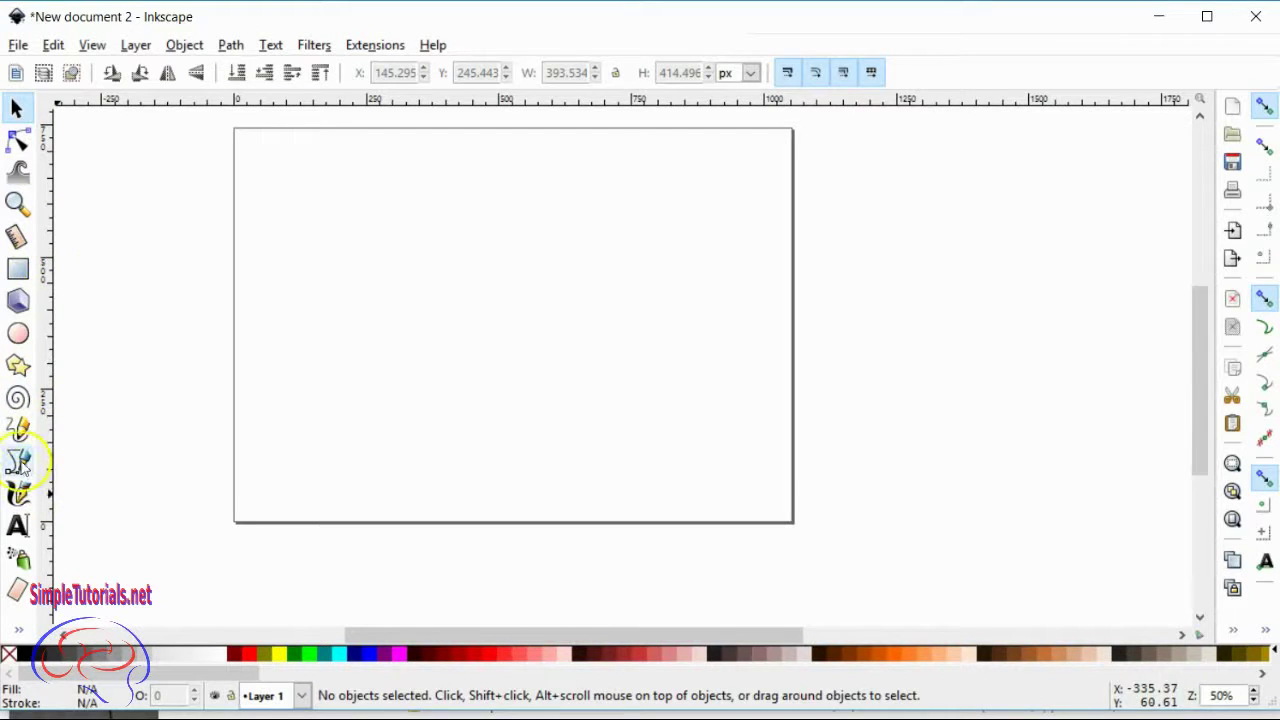
# Draw a spiral near the top of the page.
pyautogui.click(20, 400)
pyautogui.moveTo(377, 187); pyautogui.dragTo(418, 218)
pyautogui.click(18, 460)
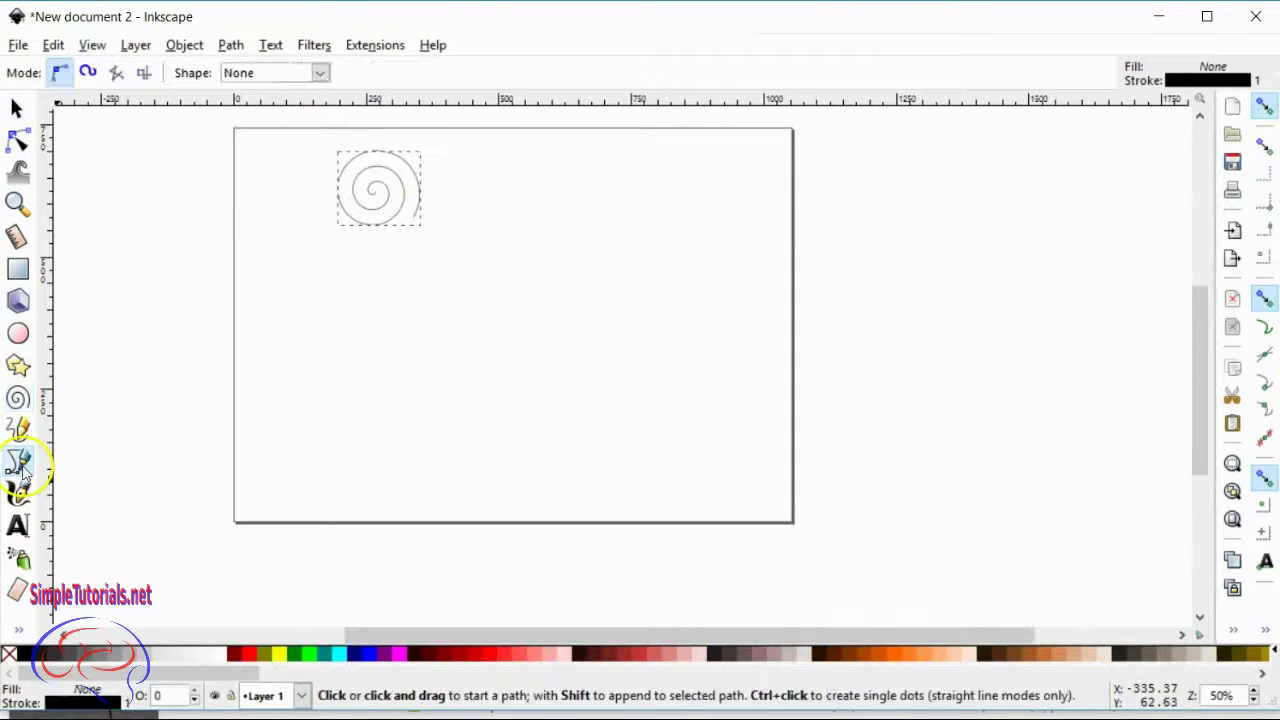
pyautogui.moveTo(297, 274); pyautogui.dragTo(340, 268)
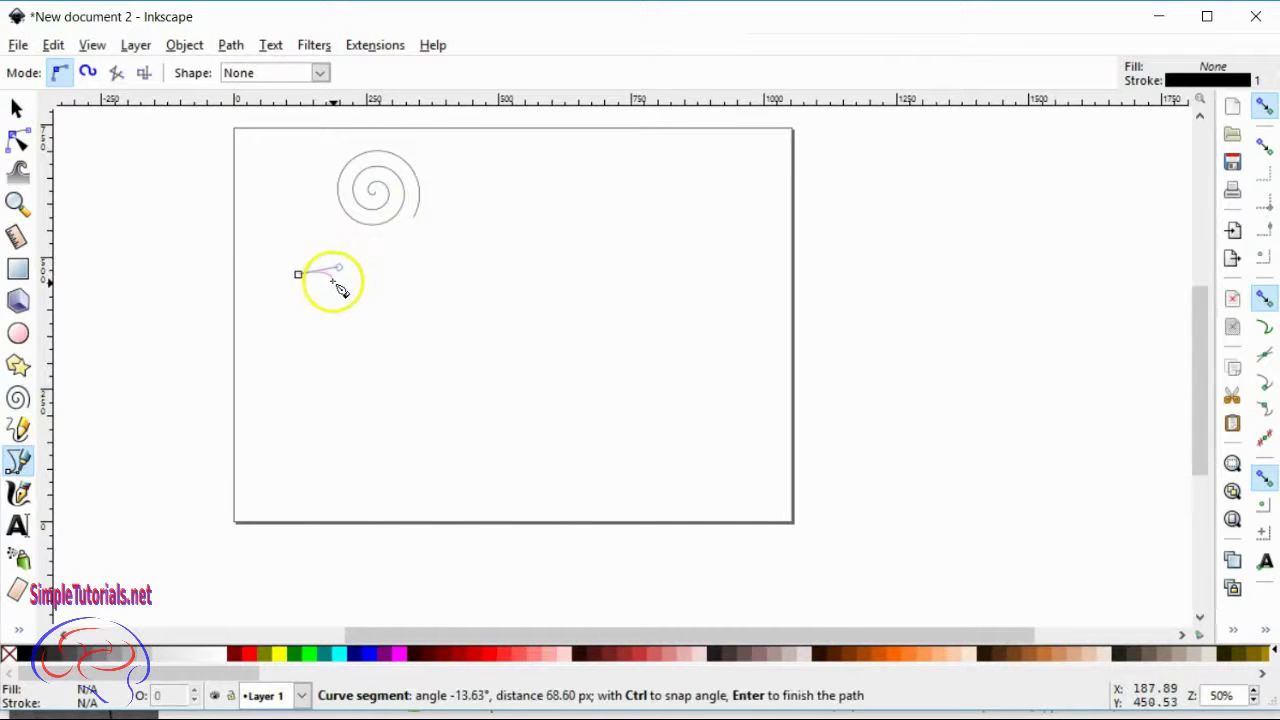
pyautogui.press('Delete')
# Draw a freehand wavy line beneath the spiral and simplify it with Ctrl+L.
pyautogui.click(18, 428)
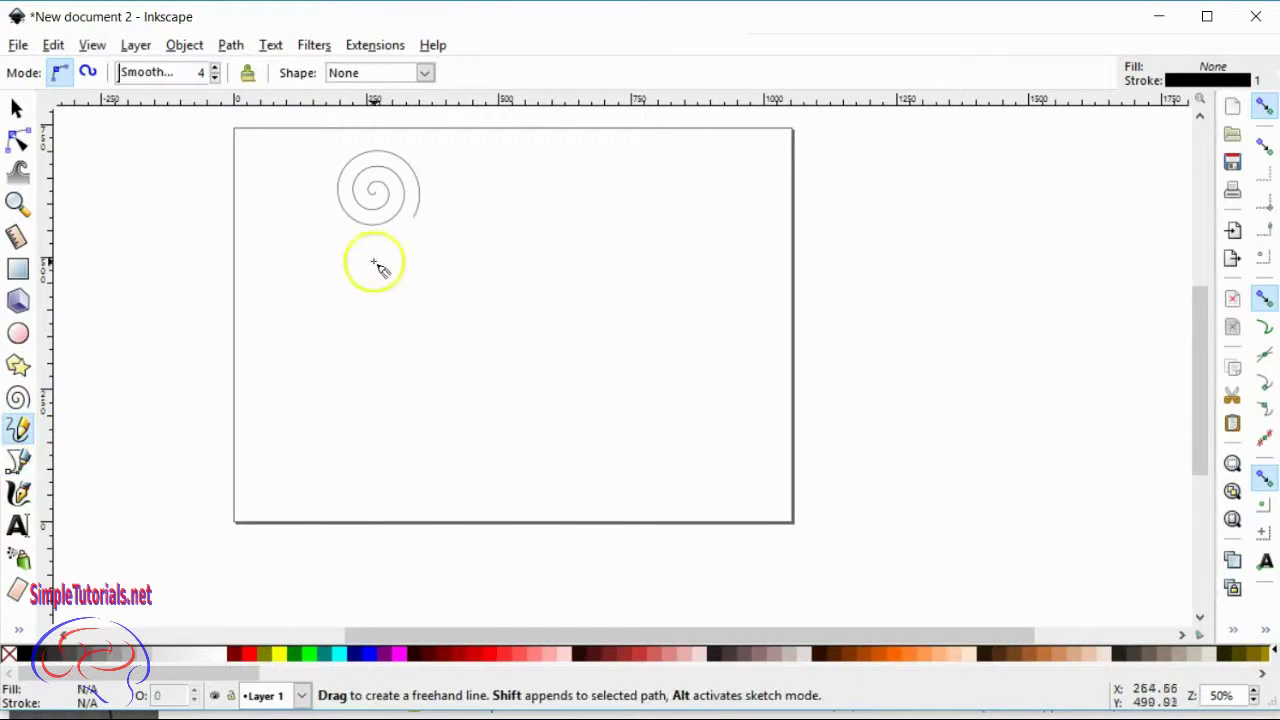
pyautogui.moveTo(292, 287)
pyautogui.mouseDown()
pyautogui.moveTo(331, 271)
pyautogui.moveTo(490, 268)
pyautogui.mouseUp()
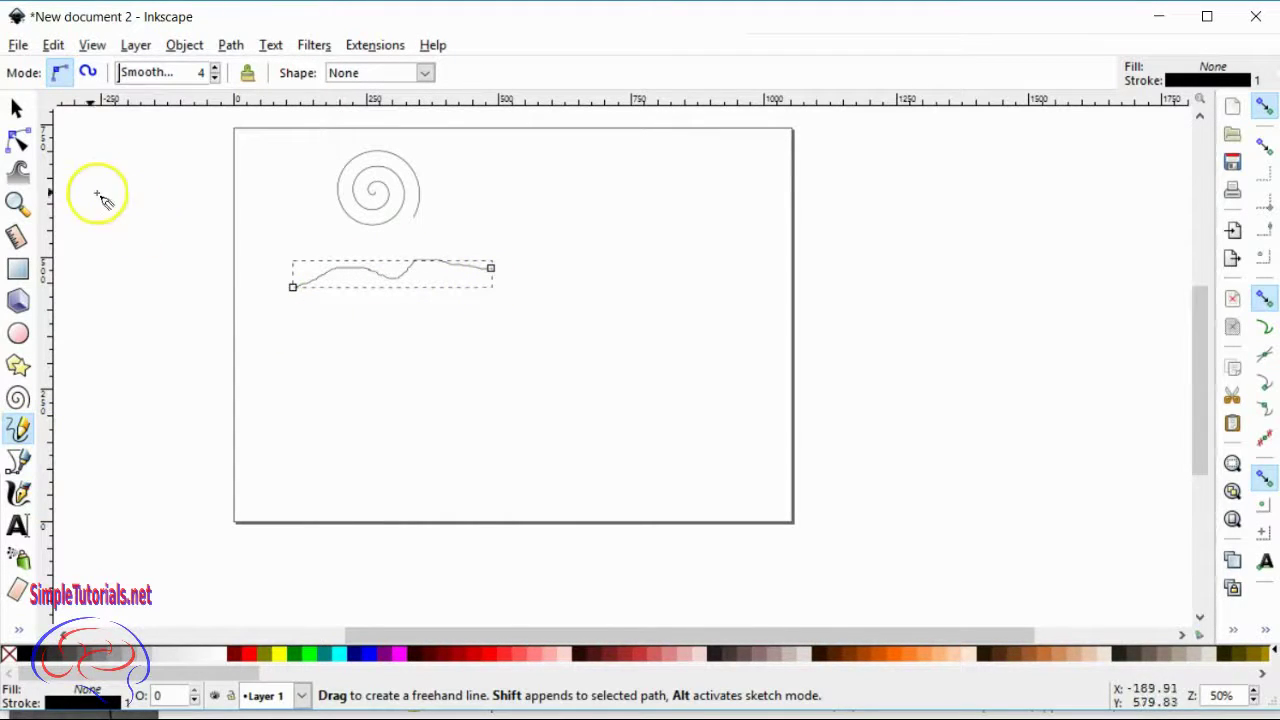
pyautogui.click(19, 138)
pyautogui.click(16, 108)
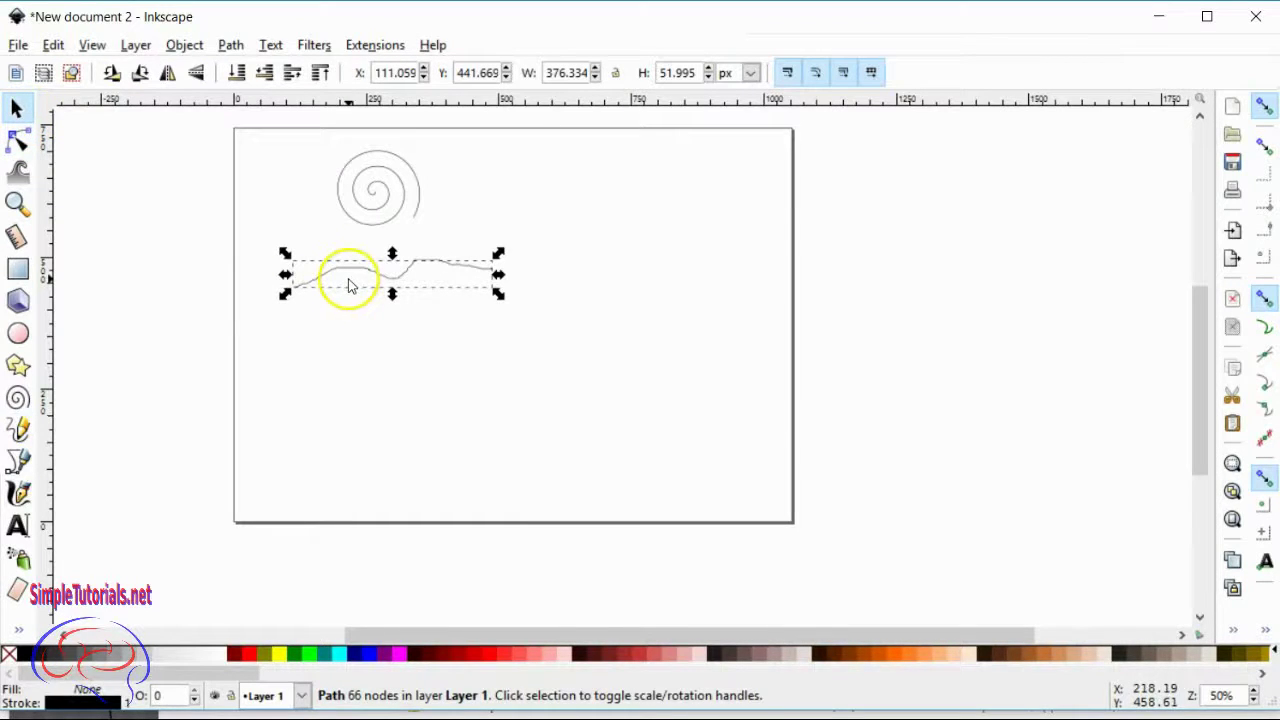
pyautogui.press('ctrl')
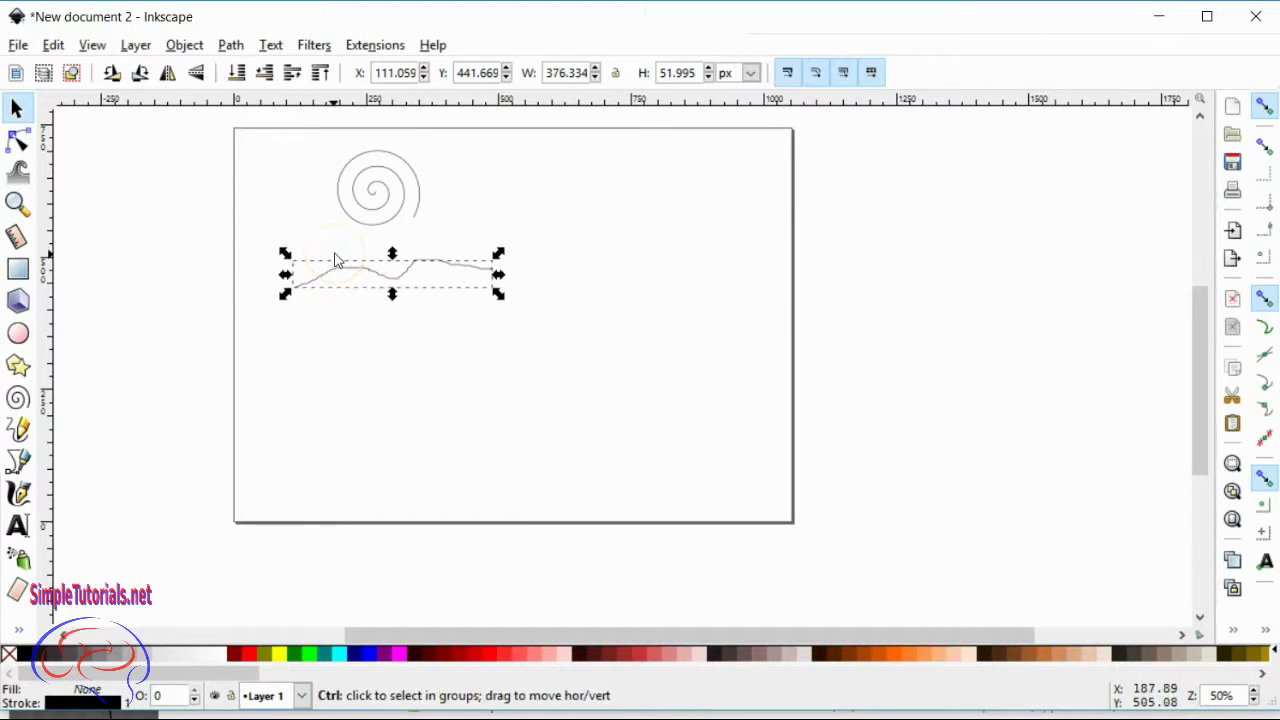
pyautogui.hotkey('ctrl', 'l')
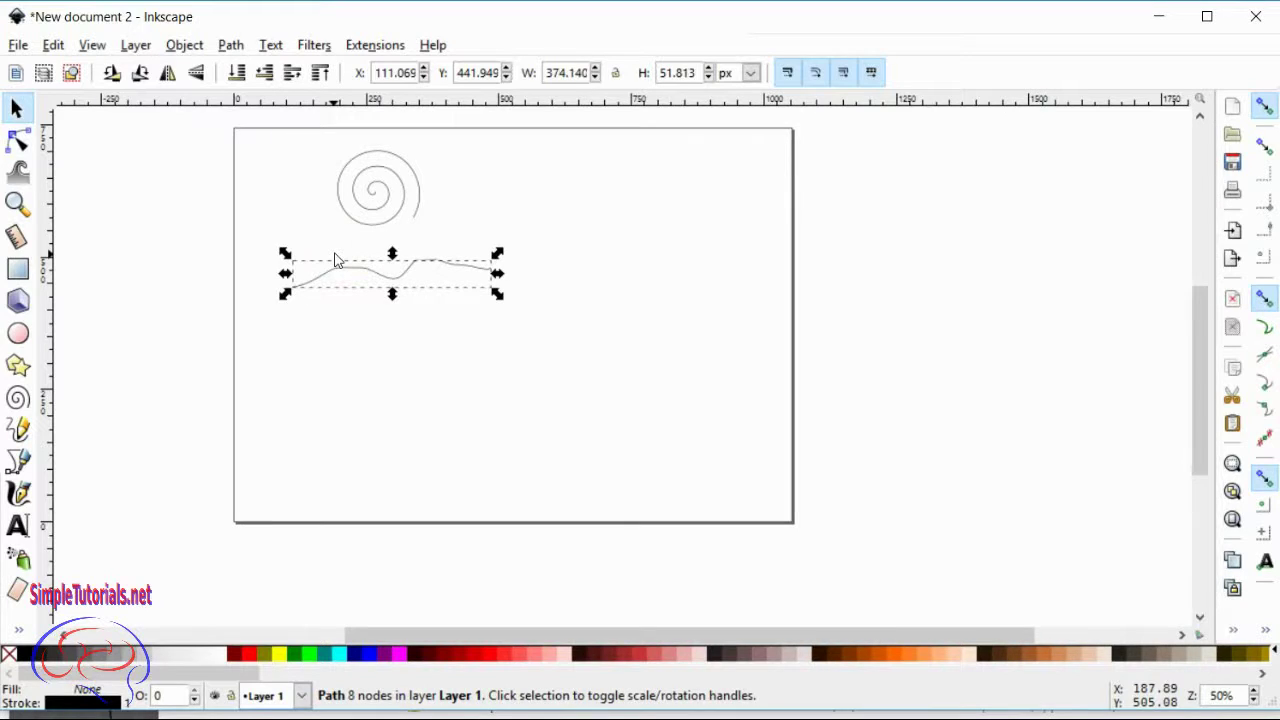
# Draw a smooth curved Bezier line below the freehand line.
pyautogui.click(18, 460)
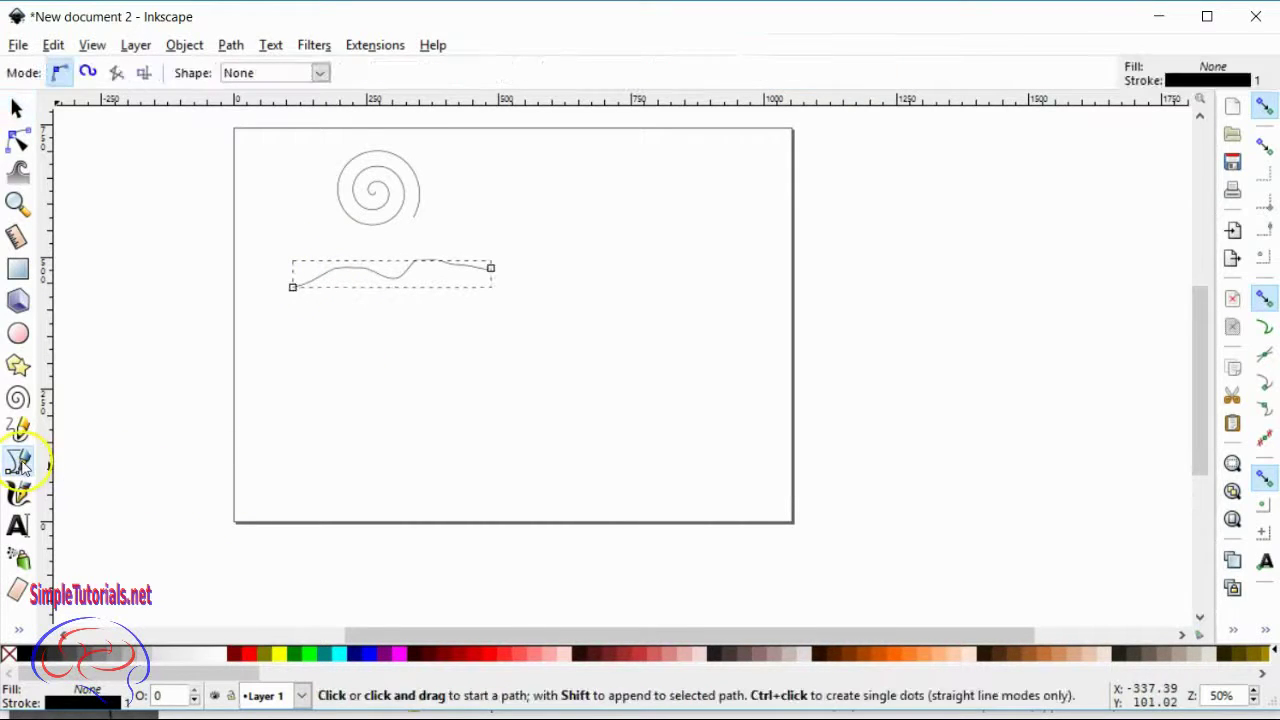
pyautogui.moveTo(273, 376); pyautogui.dragTo(285, 370)
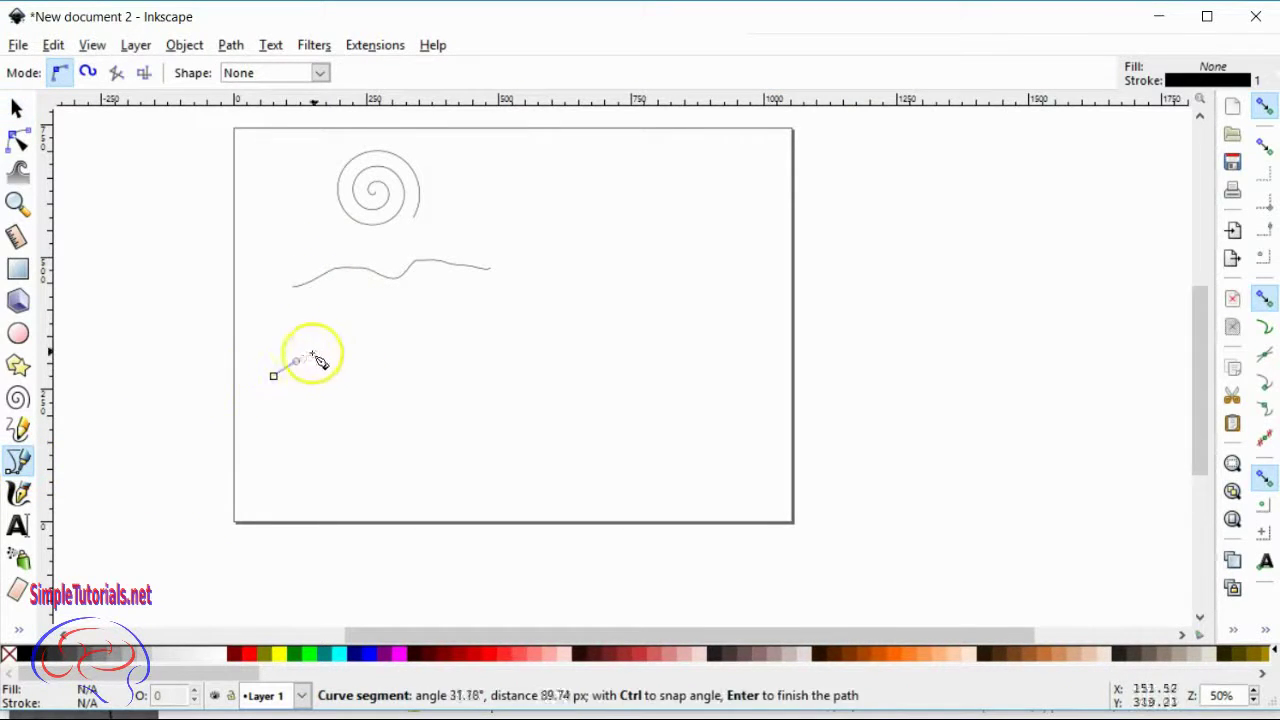
pyautogui.moveTo(322, 330); pyautogui.dragTo(389, 349)
pyautogui.moveTo(461, 333); pyautogui.dragTo(513, 353)
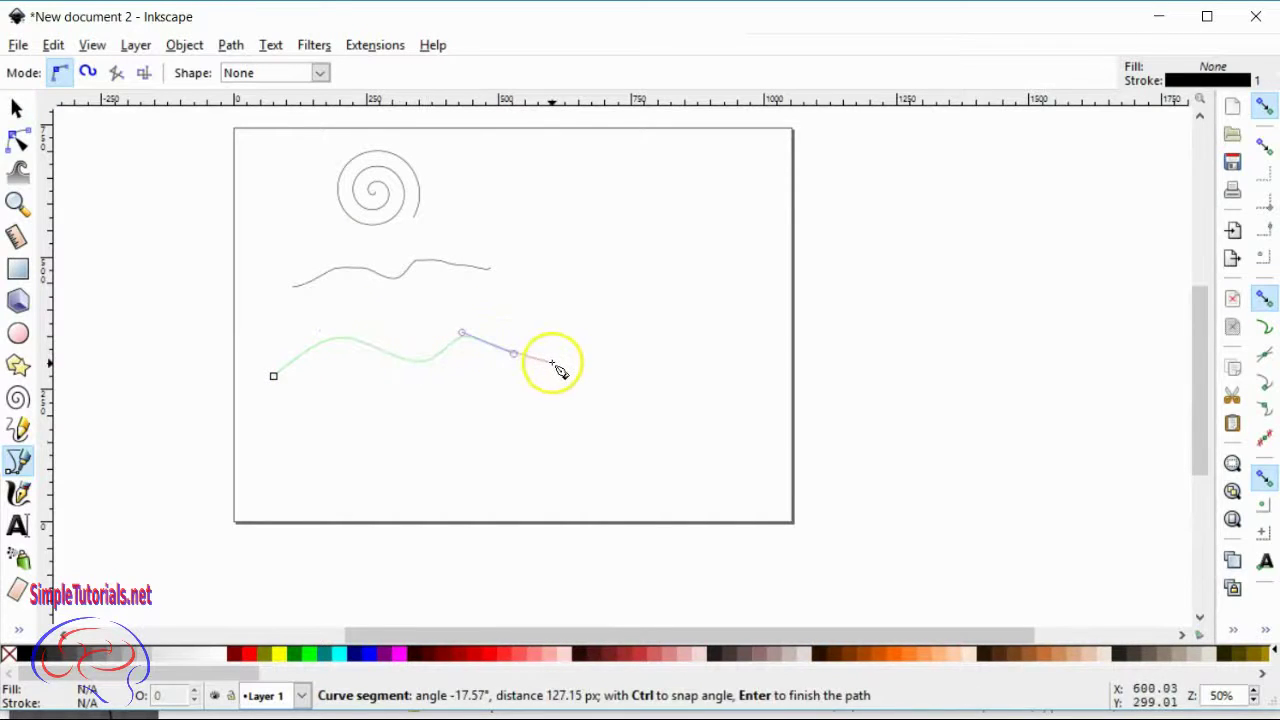
pyautogui.doubleClick(552, 363)
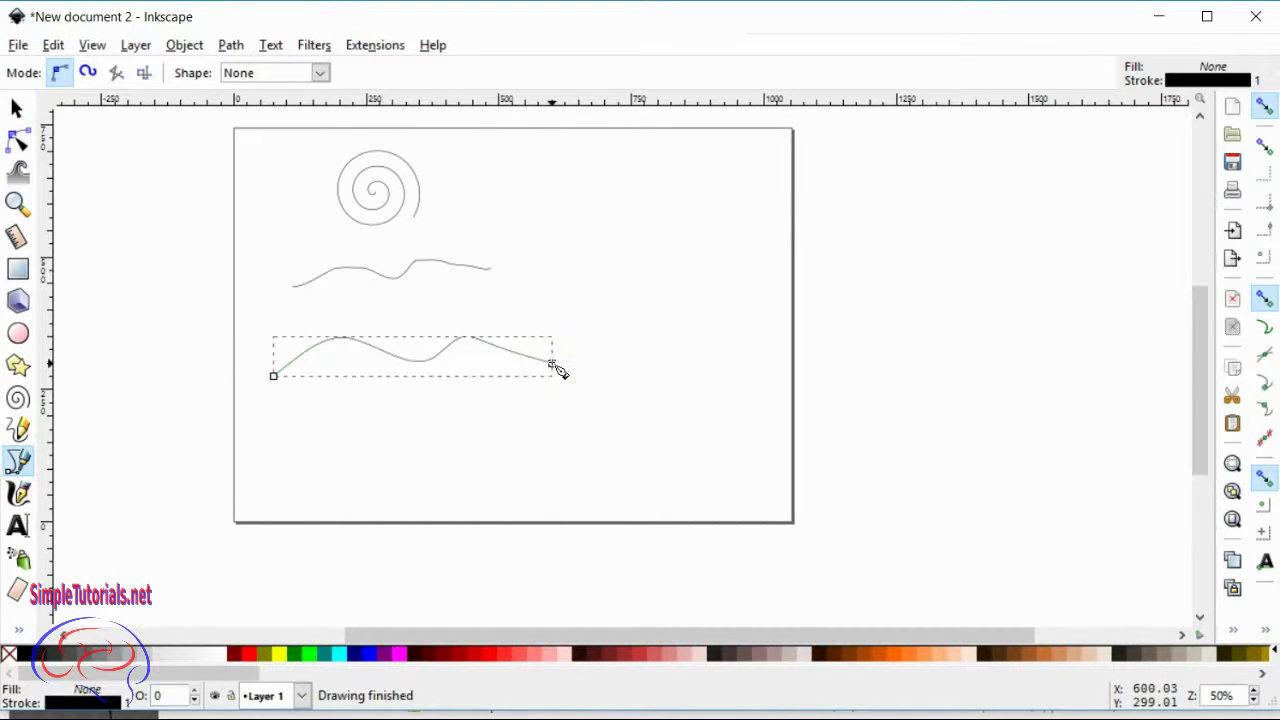
pyautogui.click(153, 276)
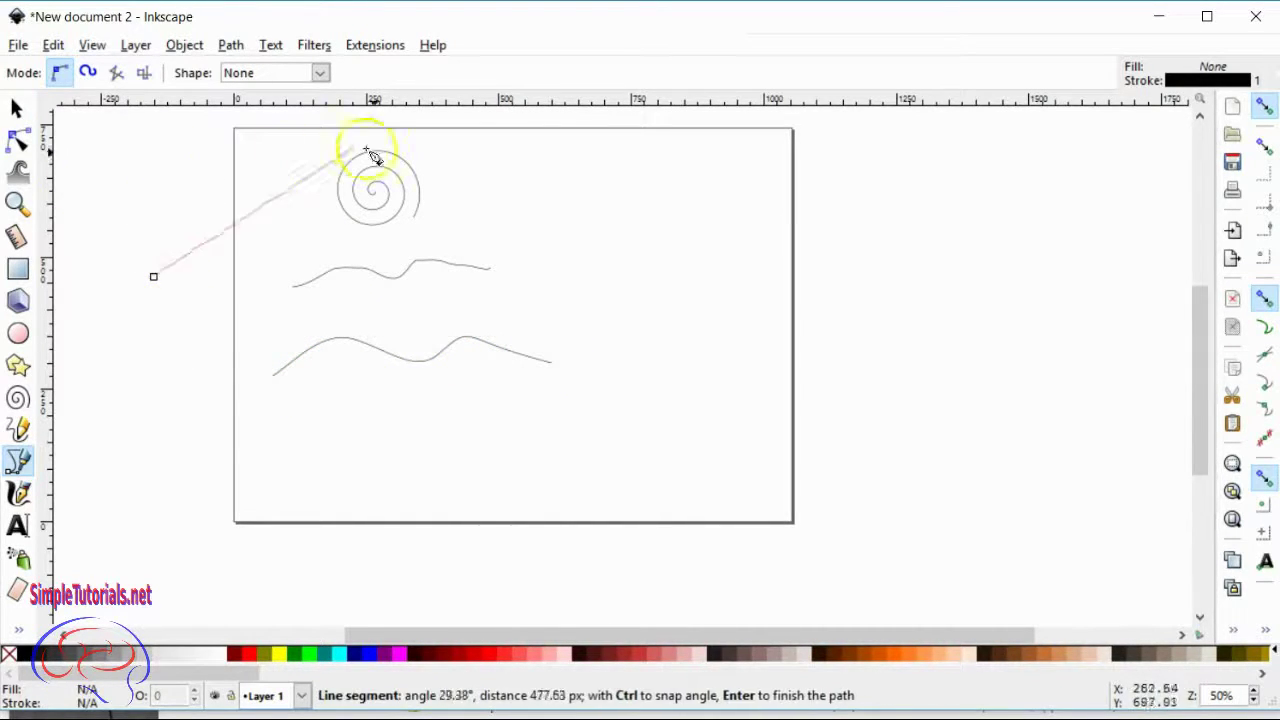
pyautogui.press('Escape')
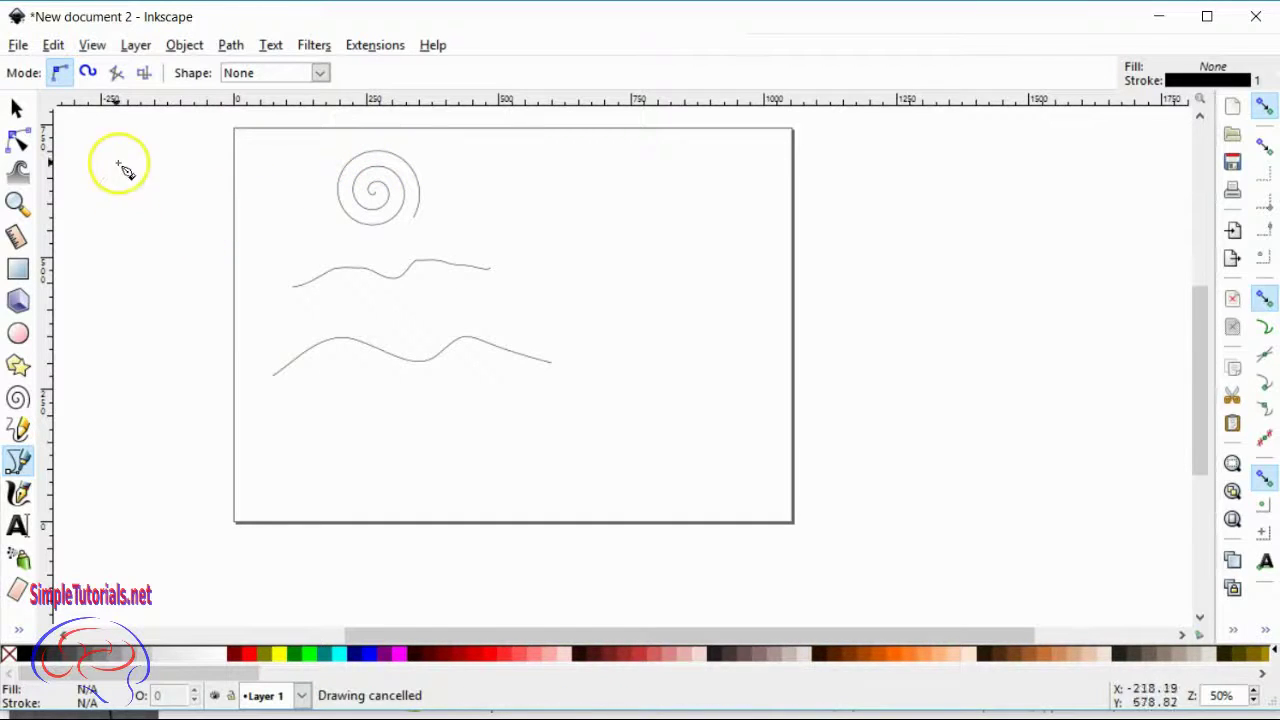
# Apply a Power stroke path effect to the spiral.
pyautogui.click(16, 108)
pyautogui.click(360, 218)
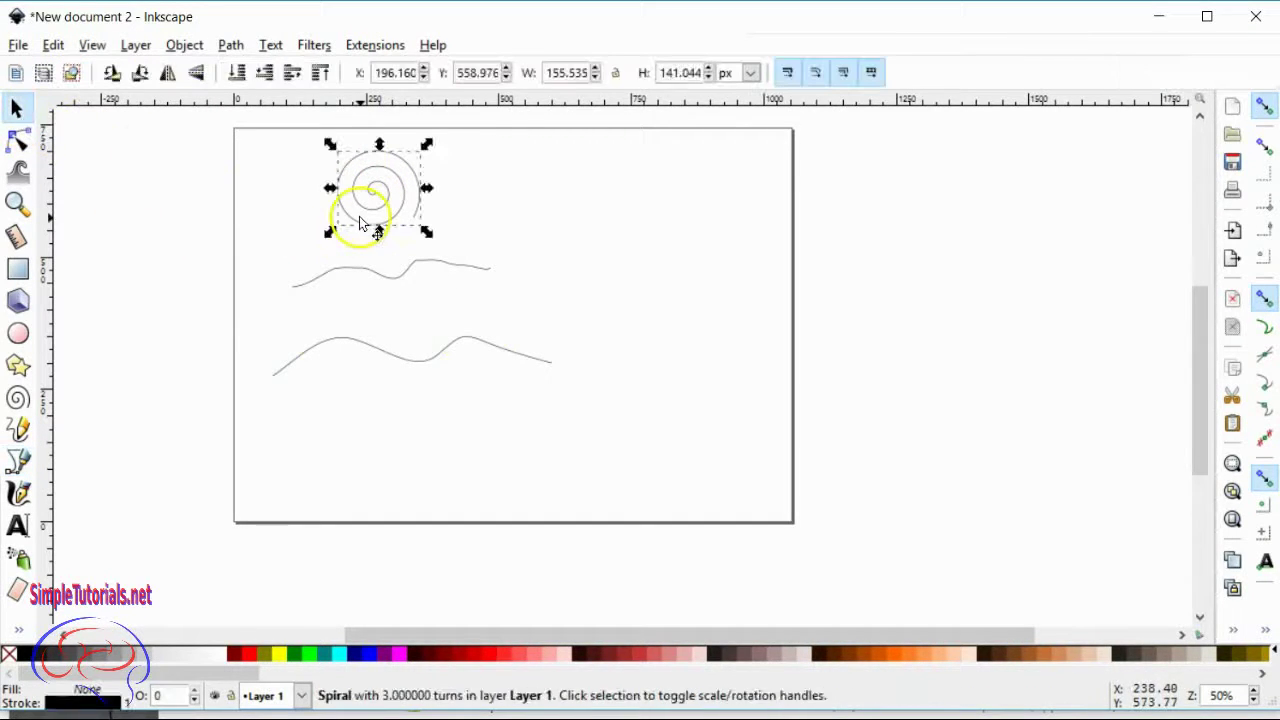
pyautogui.click(231, 46)
pyautogui.click(330, 516)
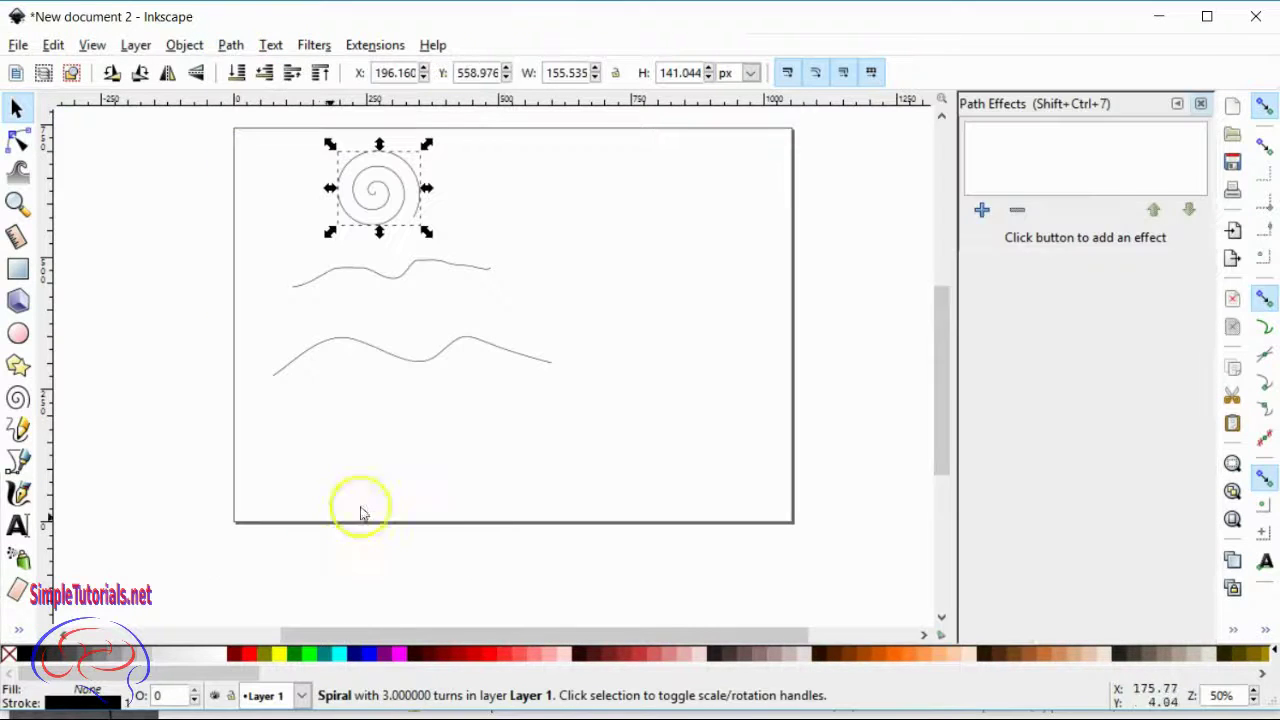
pyautogui.click(982, 211)
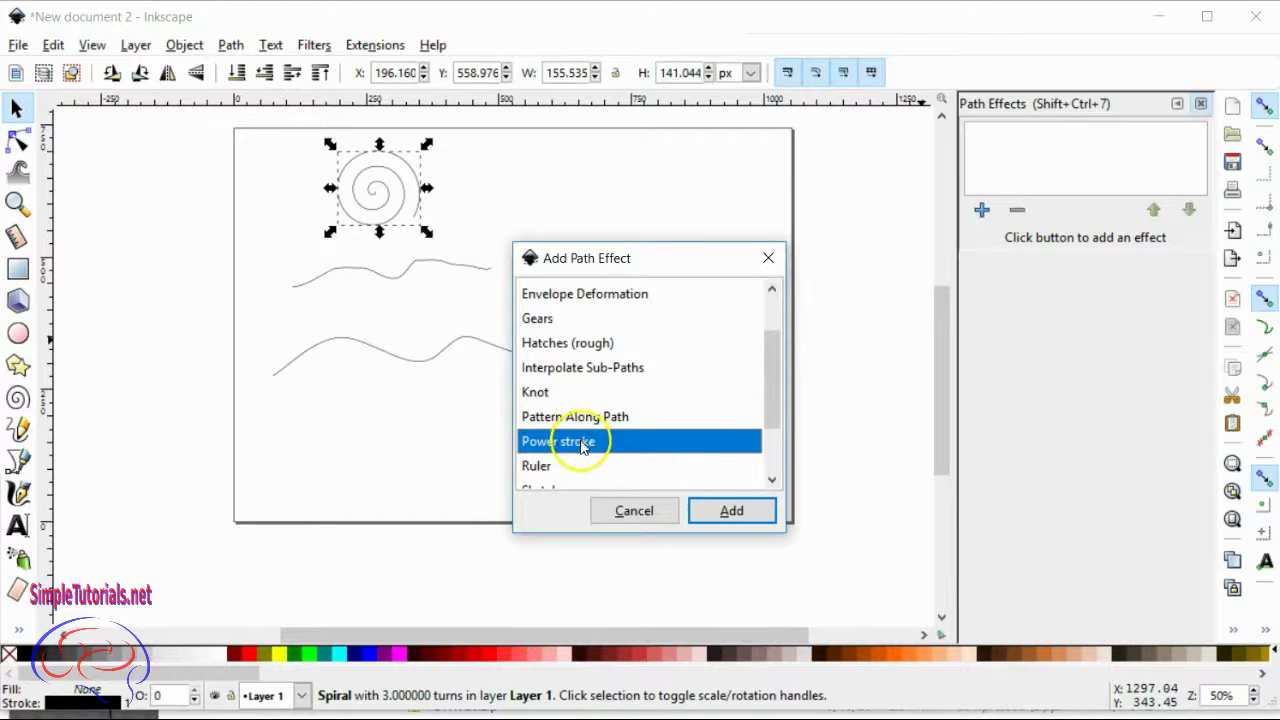
pyautogui.click(738, 511)
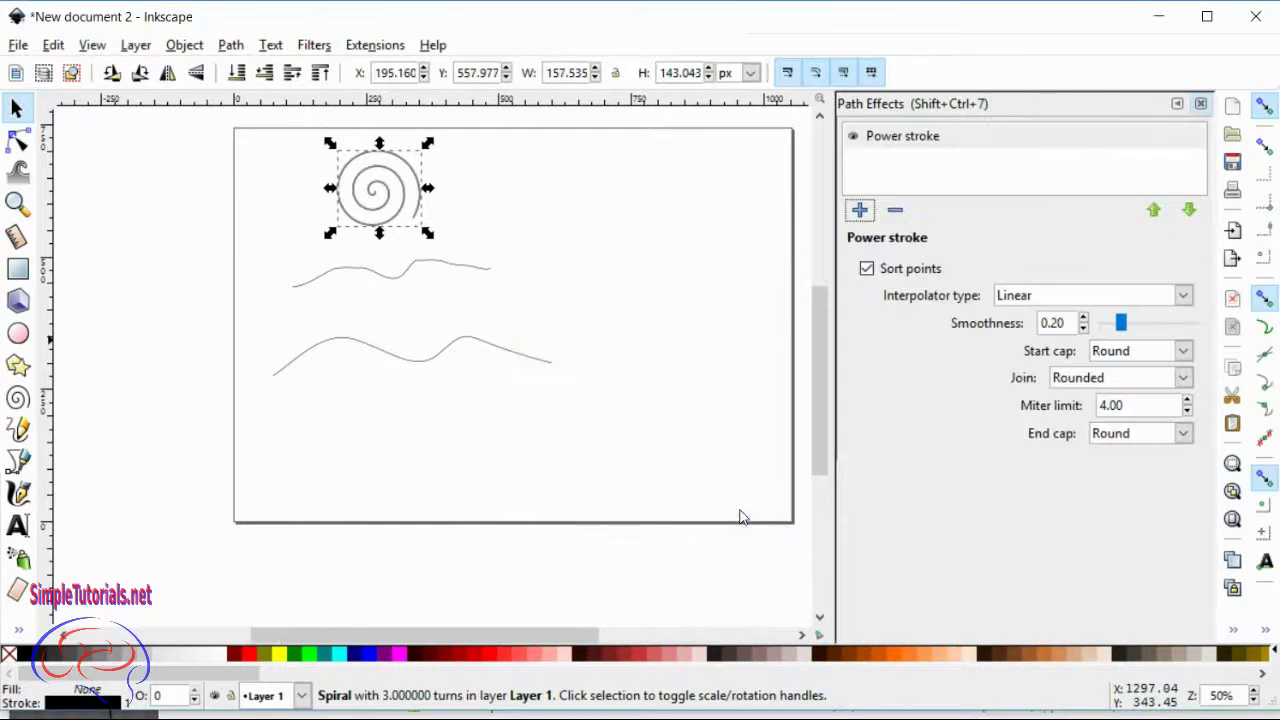
# Add Power stroke to the freehand wavy line and the lower curved line.
pyautogui.click(420, 275)
pyautogui.click(859, 213)
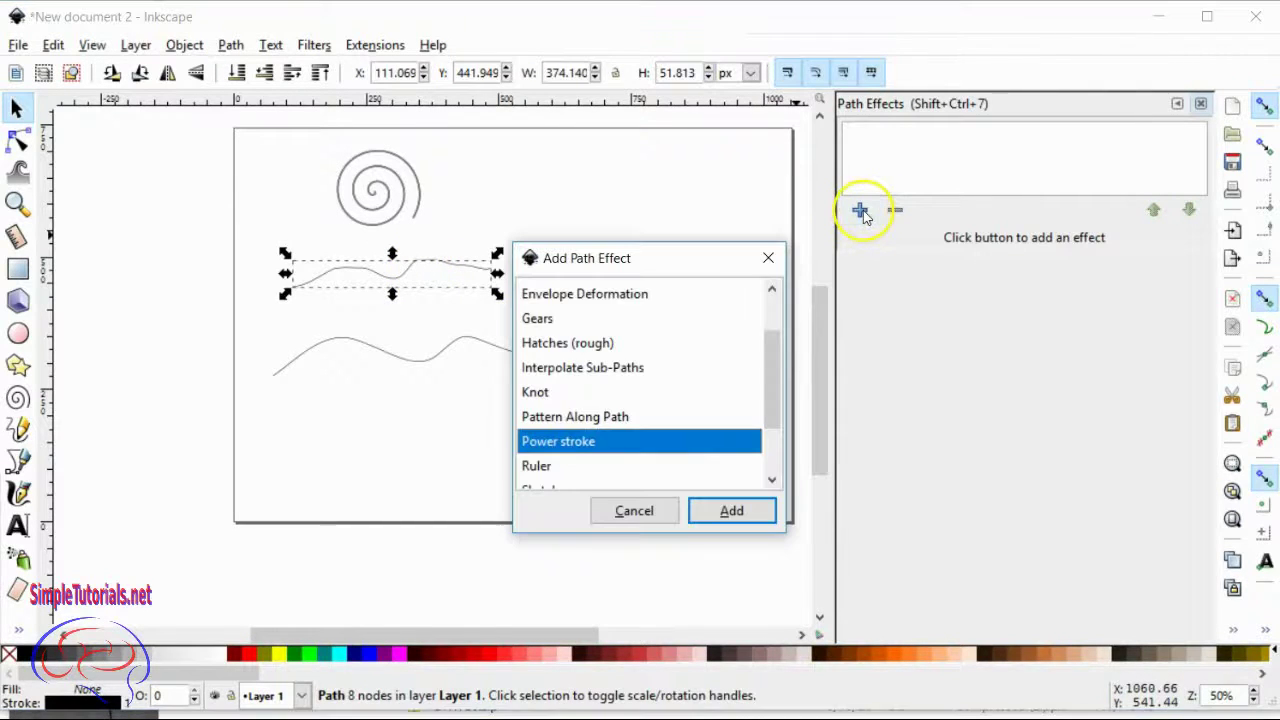
pyautogui.click(731, 512)
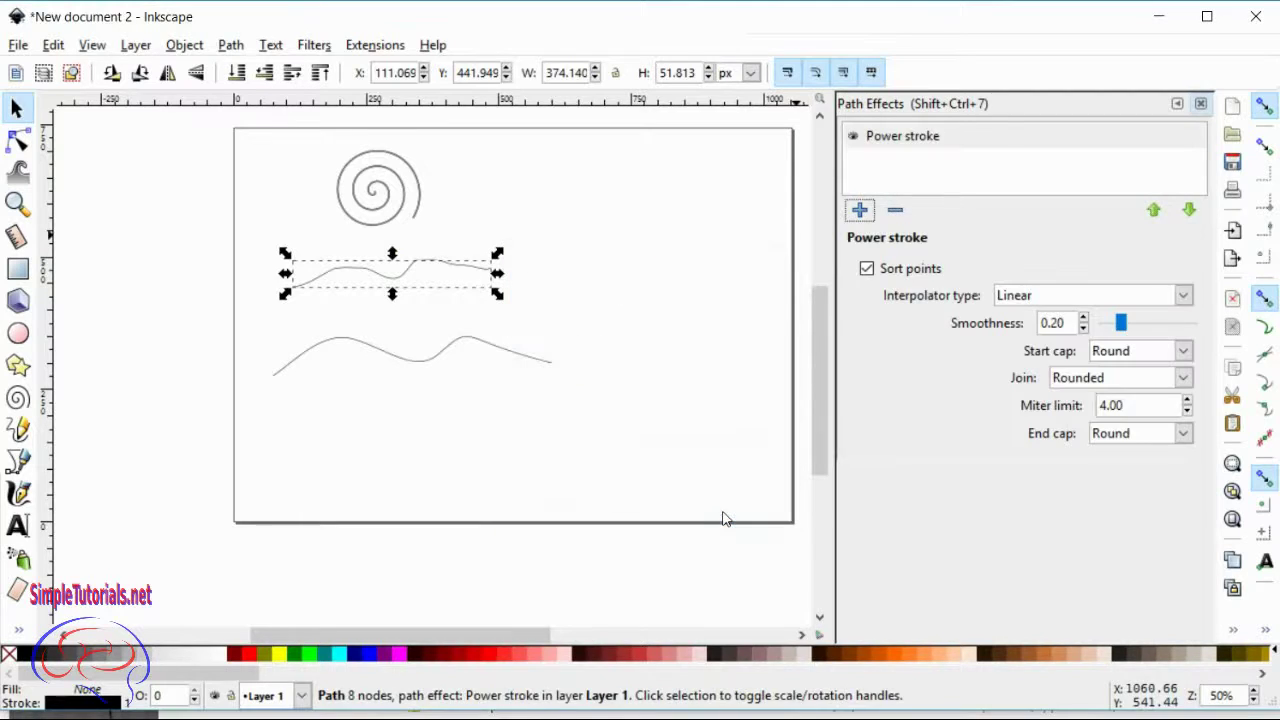
pyautogui.click(480, 346)
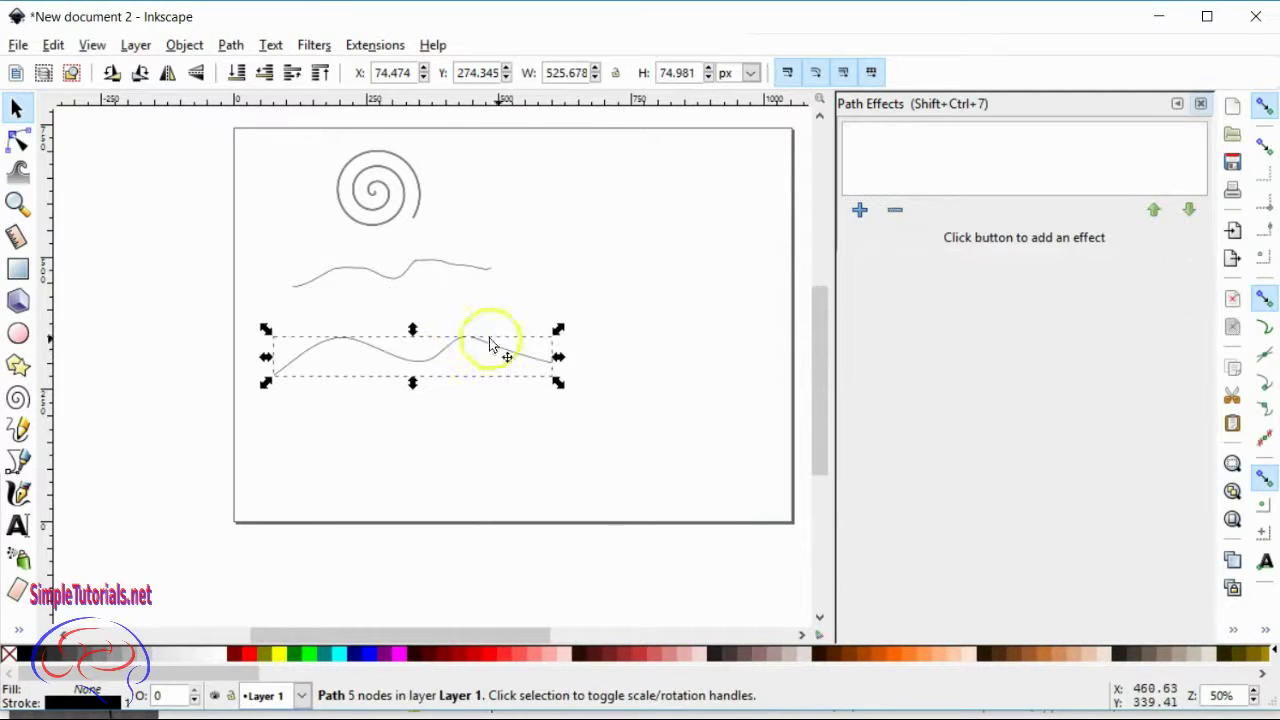
pyautogui.click(857, 212)
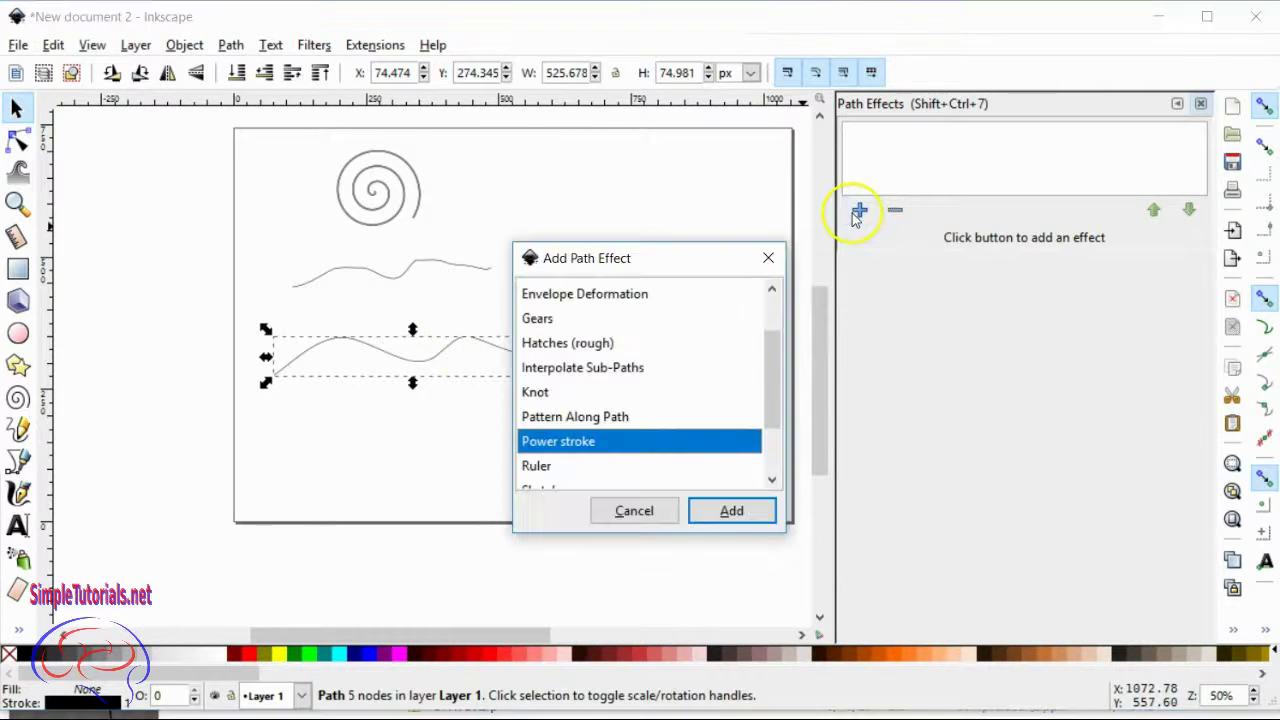
pyautogui.click(731, 512)
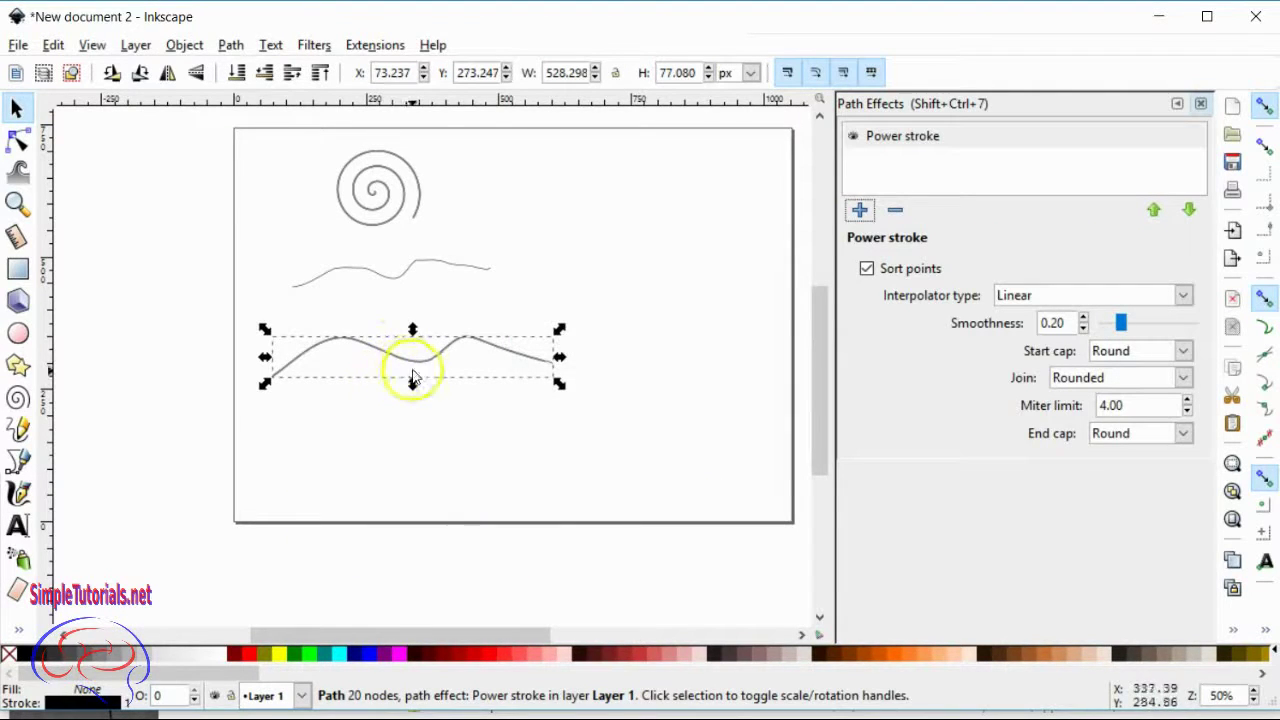
# Drag the freehand wavy line upward toward the spiral, then select the spiral.
pyautogui.keyDown('ctrl'); pyautogui.scroll(4, 380, 198); pyautogui.keyUp('ctrl')
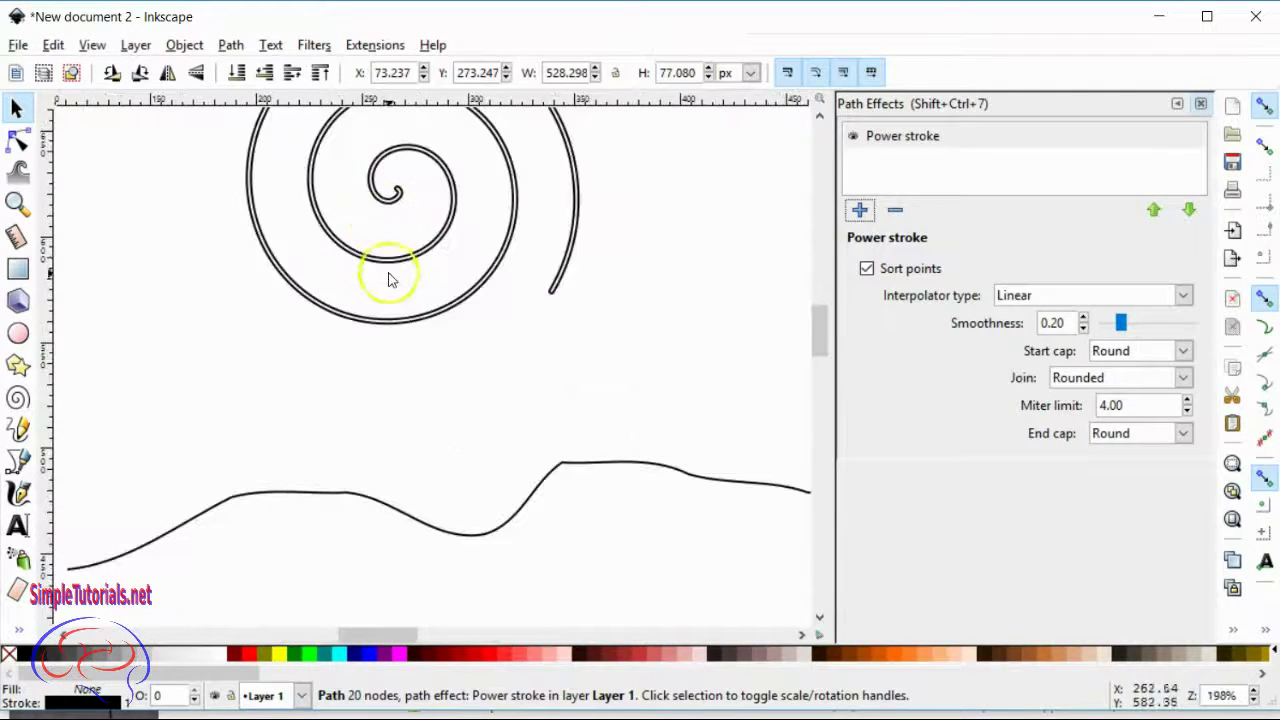
pyautogui.keyDown('ctrl'); pyautogui.scroll(1, 388, 277); pyautogui.keyUp('ctrl')
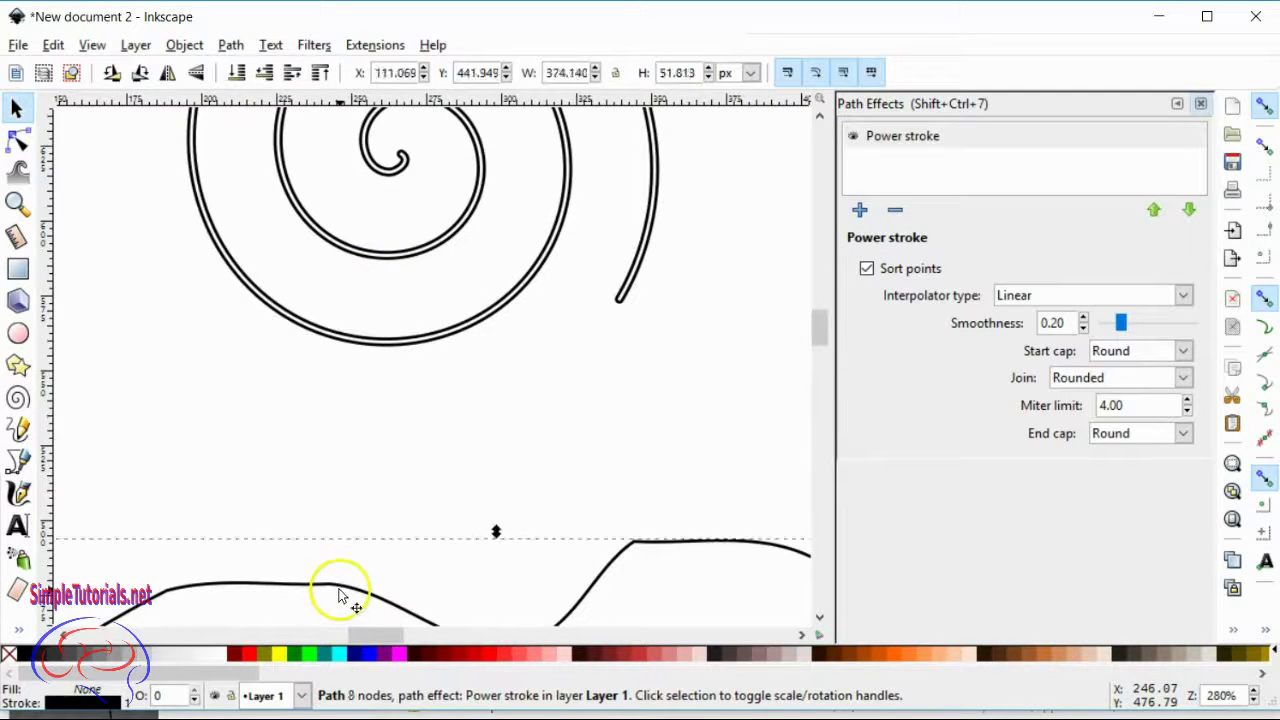
pyautogui.moveTo(338, 596); pyautogui.dragTo(363, 480)
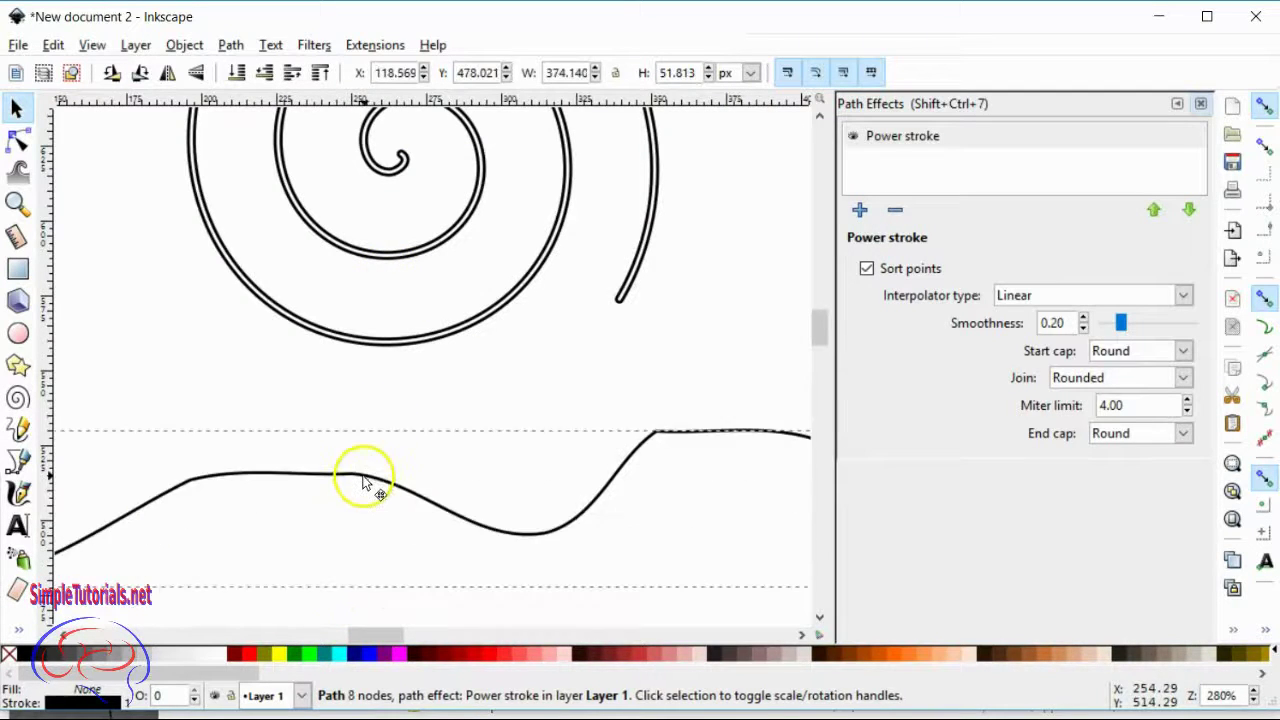
pyautogui.click(408, 352)
pyautogui.scroll(3, 412, 362)
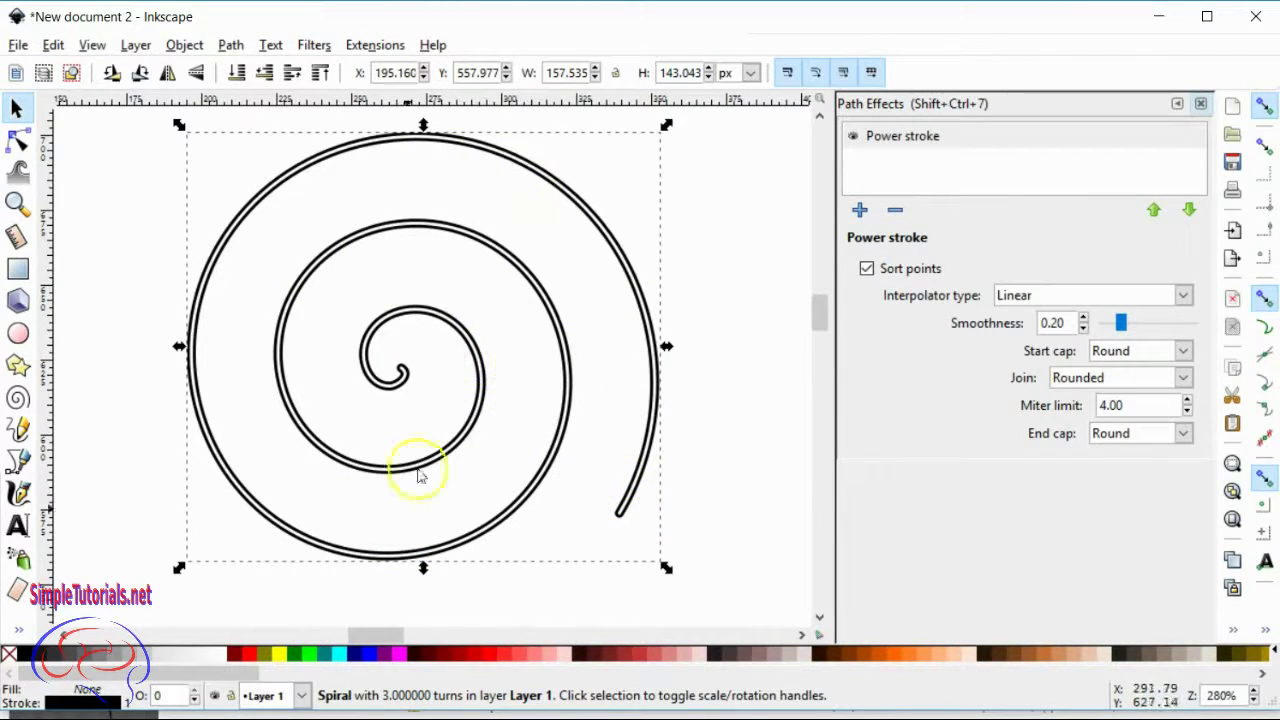
pyautogui.click(22, 145)
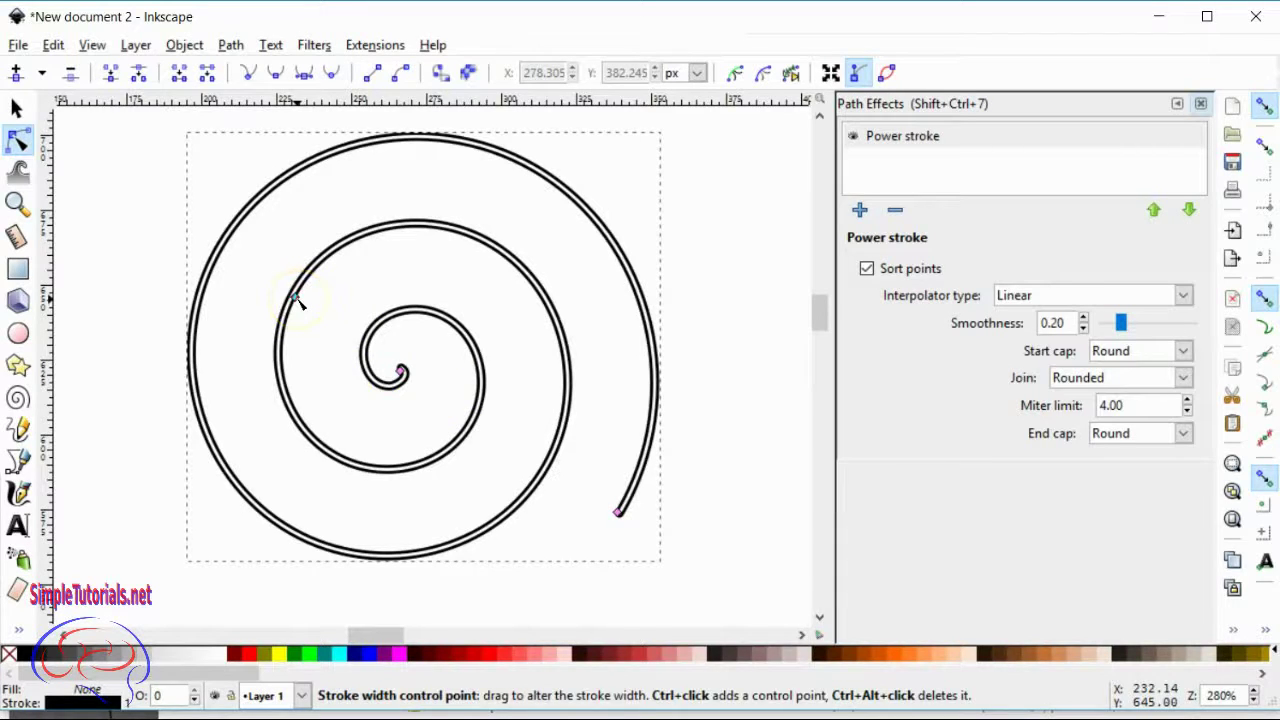
# Drag the spiral's pink Power stroke width knot to adjust its width.
pyautogui.moveTo(297, 298); pyautogui.dragTo(305, 297)
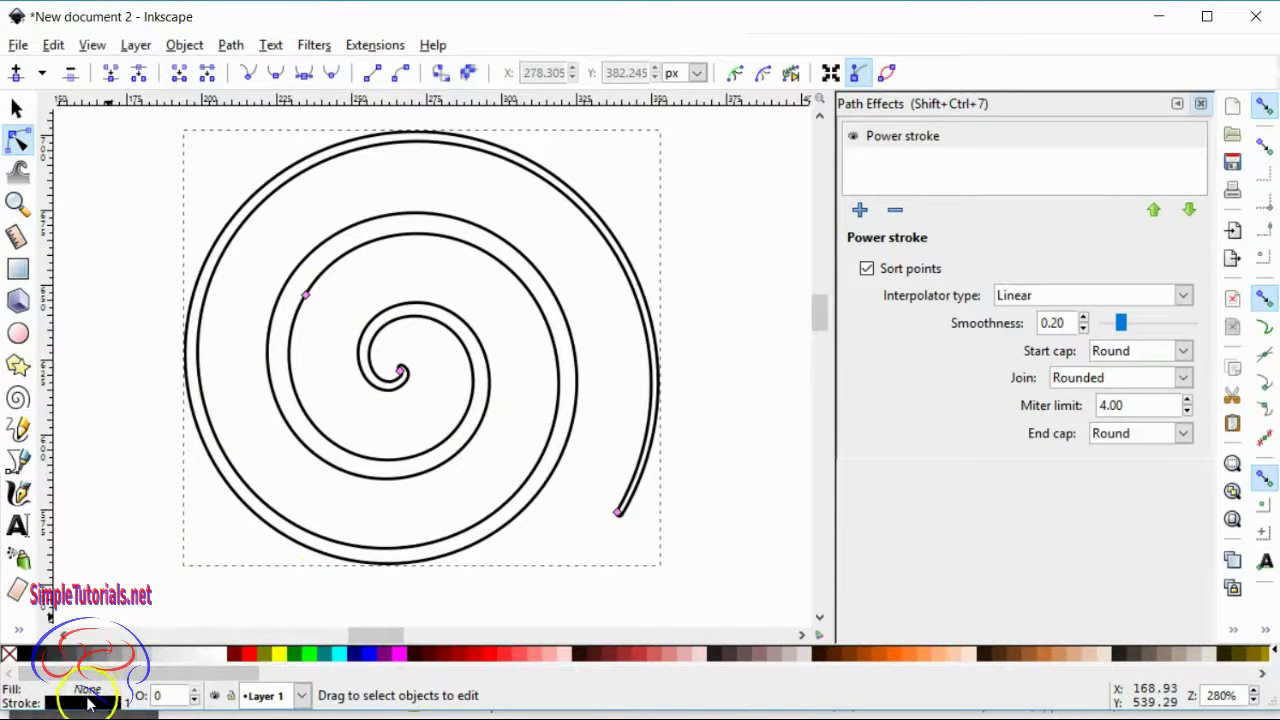
# Fill the spiral black, remove its stroke, and widen the width knot for thick bands.
pyautogui.click(32, 656)
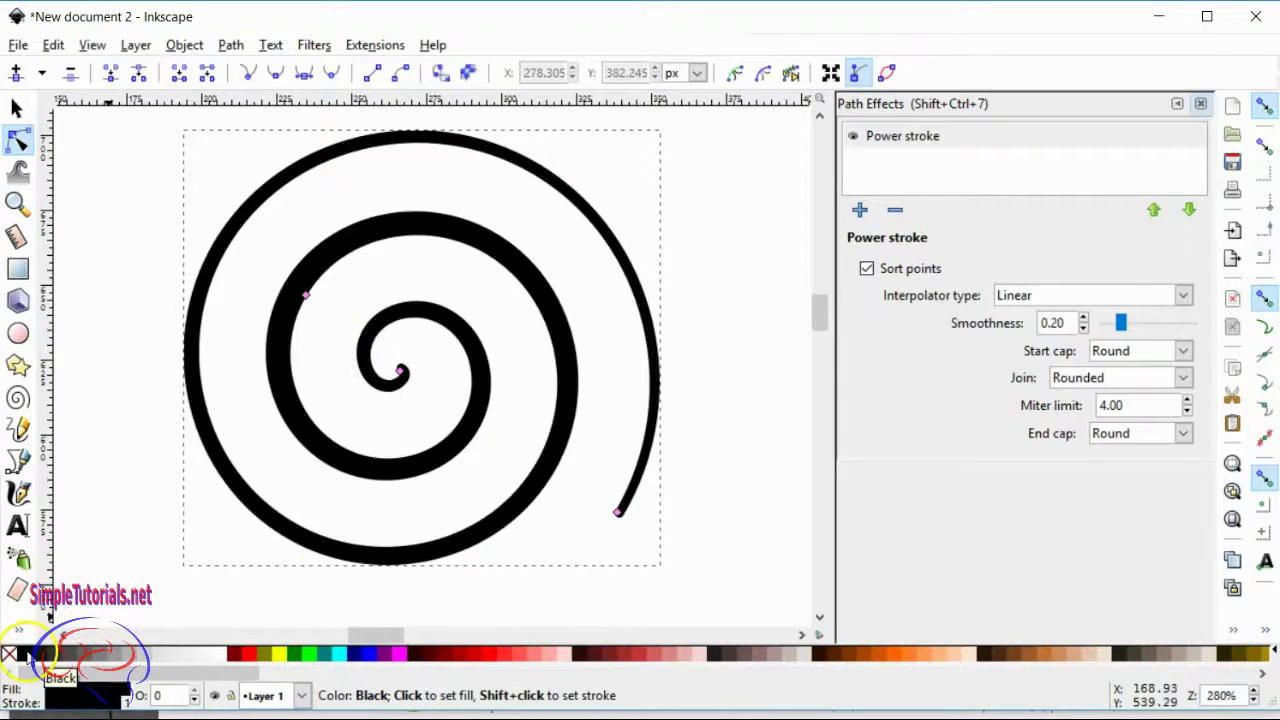
pyautogui.rightClick(83, 708)
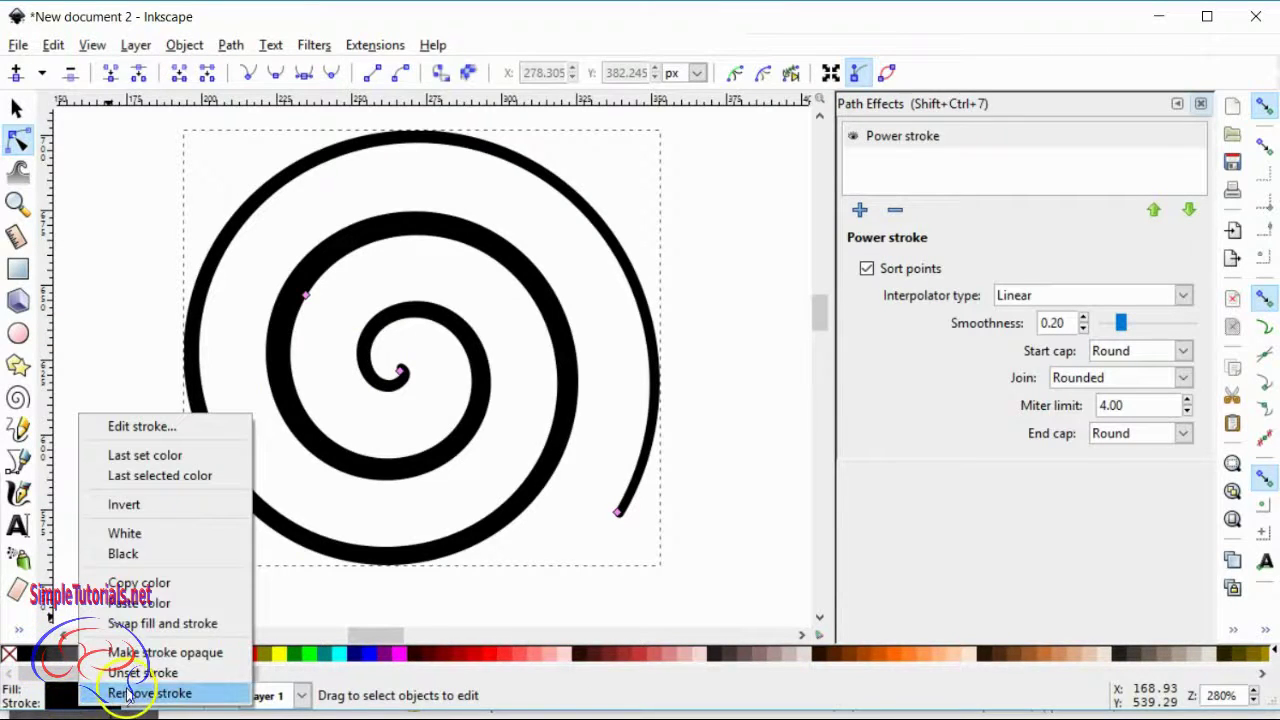
pyautogui.click(129, 692)
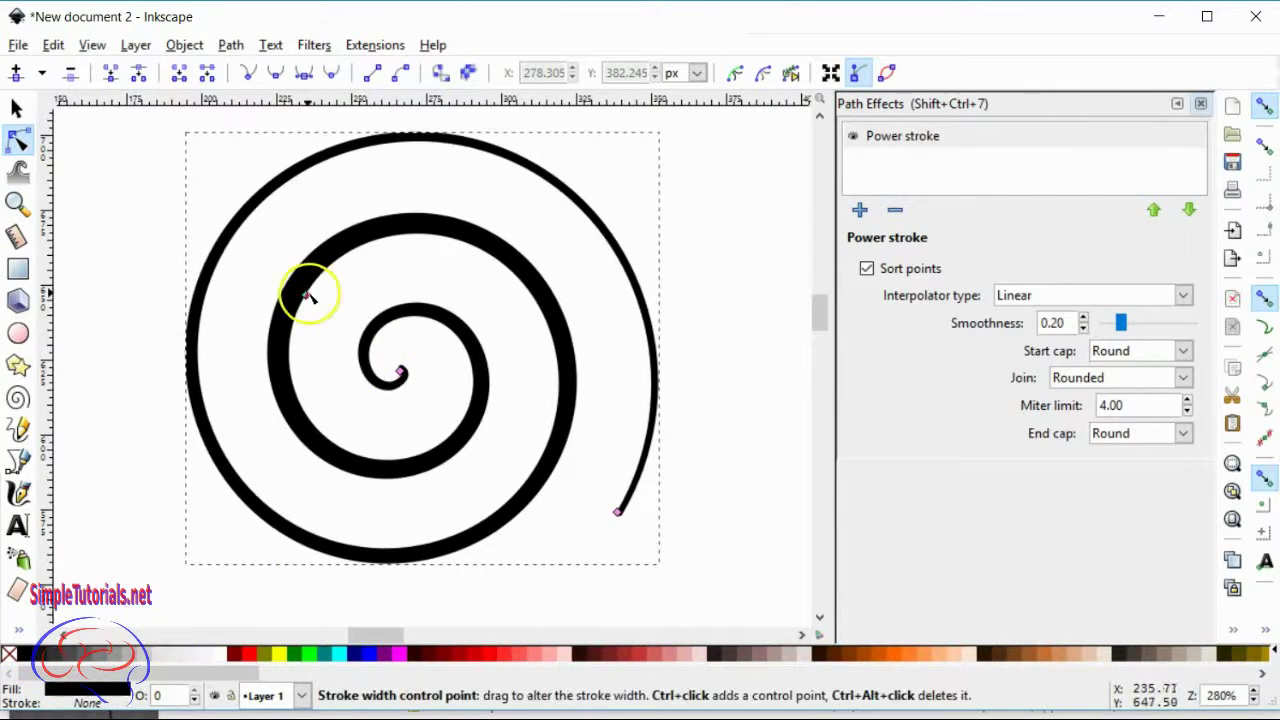
pyautogui.moveTo(306, 297)
pyautogui.mouseDown()
pyautogui.moveTo(301, 288)
pyautogui.moveTo(321, 301)
pyautogui.moveTo(297, 297)
pyautogui.moveTo(316, 321)
pyautogui.moveTo(294, 271)
pyautogui.moveTo(313, 265)
pyautogui.moveTo(303, 271)
pyautogui.moveTo(332, 300)
pyautogui.mouseUp()
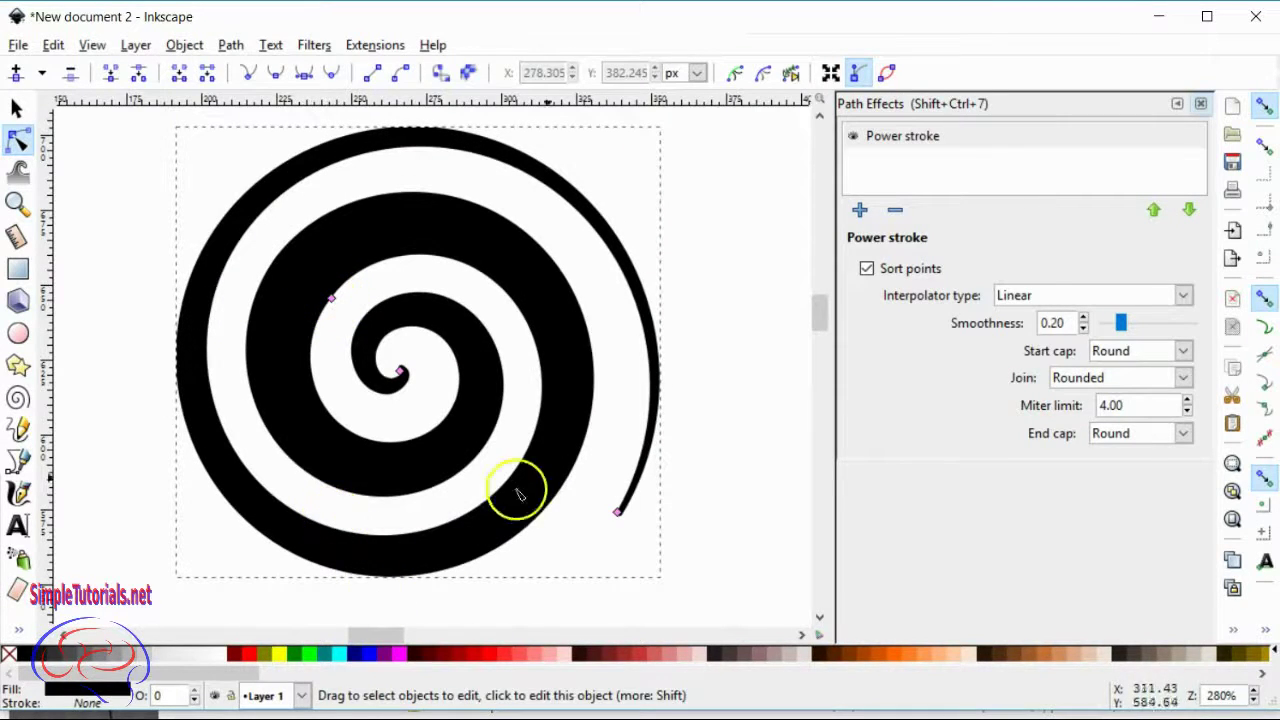
pyautogui.scroll(-2, 578, 466)
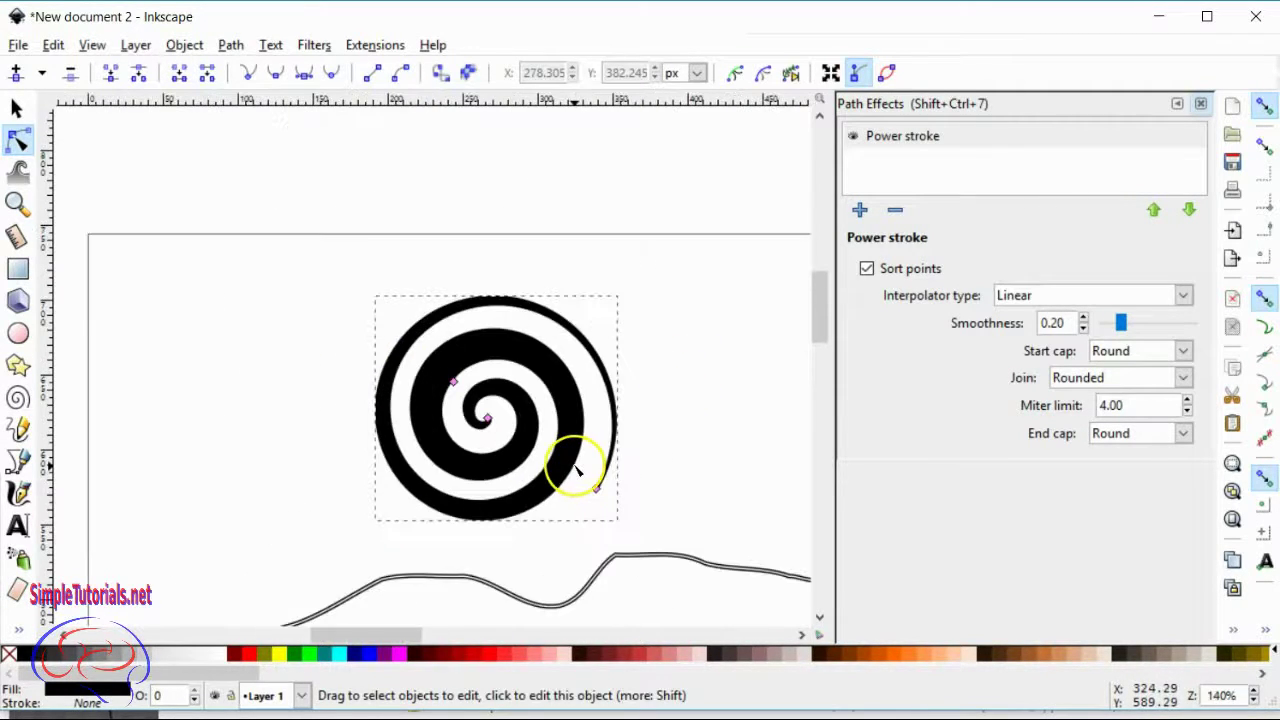
# Nudge a node handle at the wavy path's first bend to reshape the curve slightly.
pyautogui.scroll(-6, 575, 468)
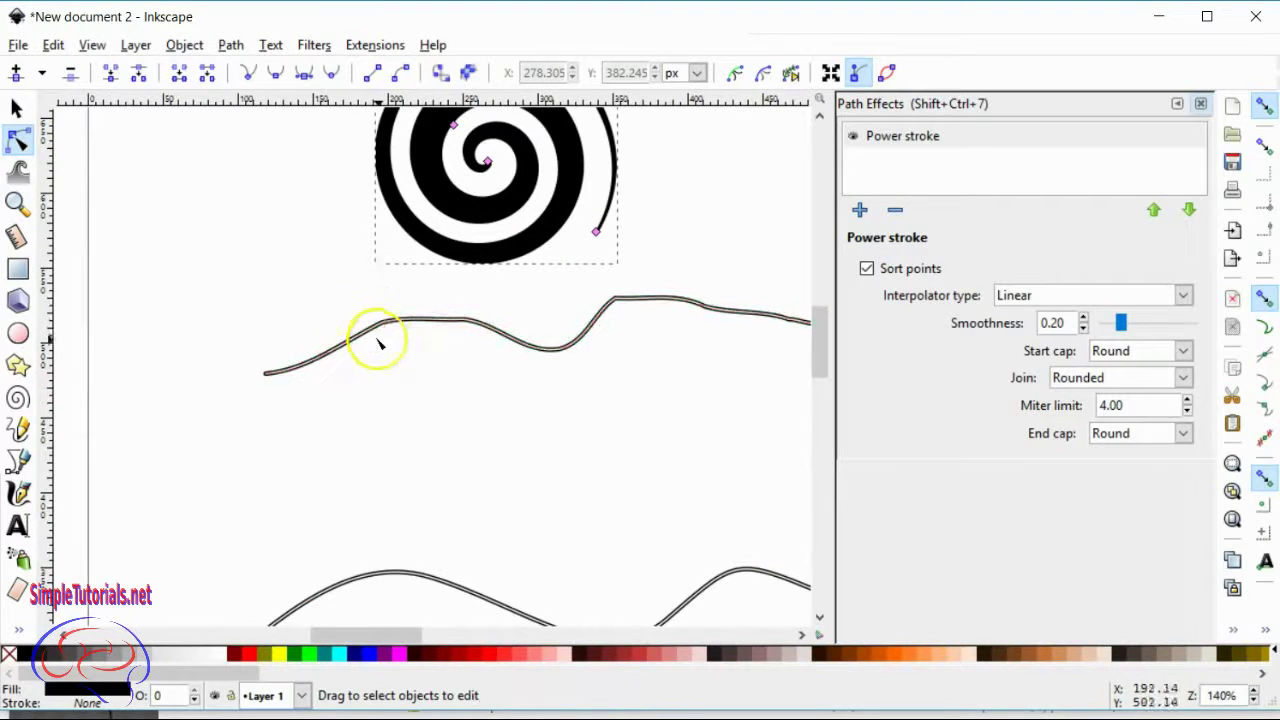
pyautogui.press('s')
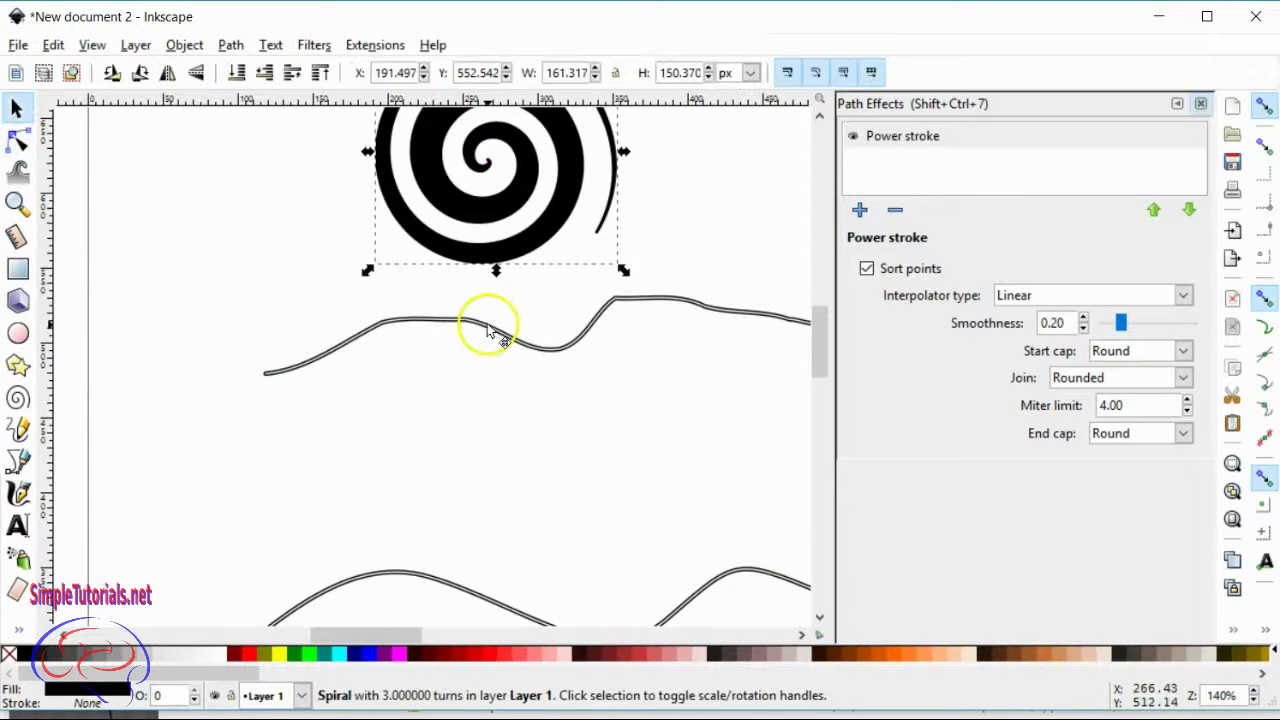
pyautogui.click(491, 330)
pyautogui.scroll(2, 502, 357)
pyautogui.scroll(1, 502, 357)
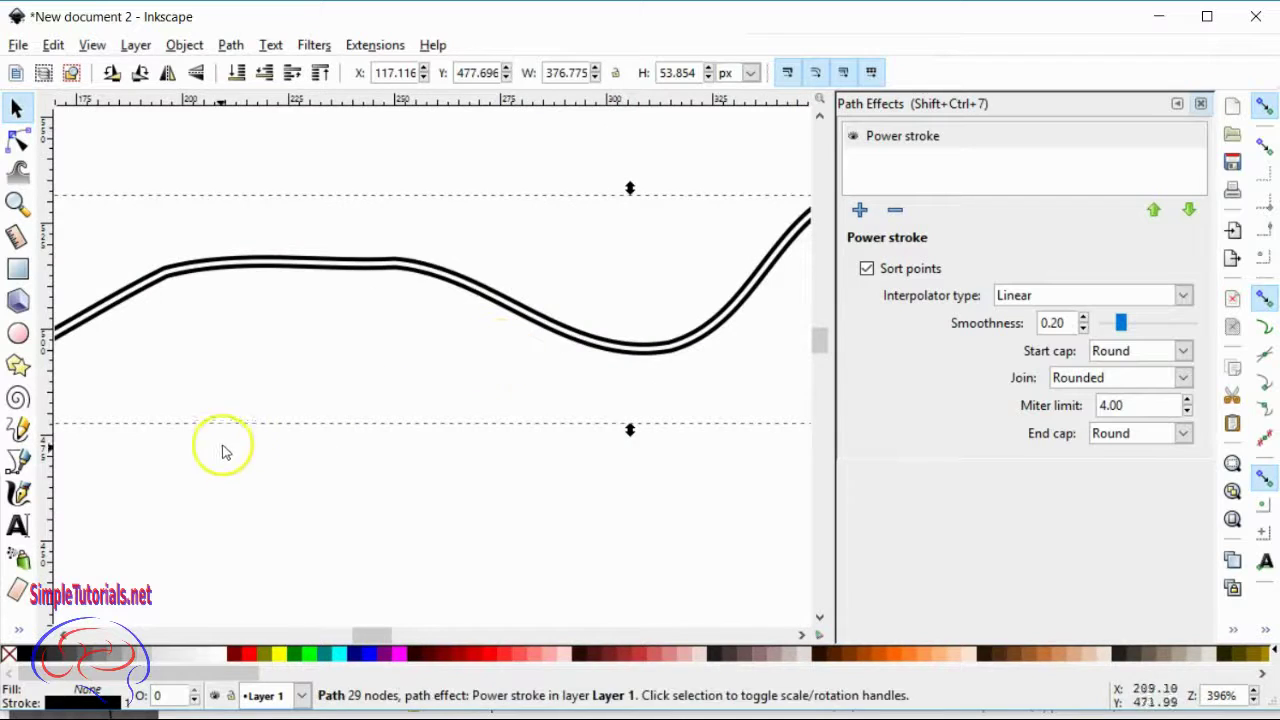
pyautogui.doubleClick(272, 262)
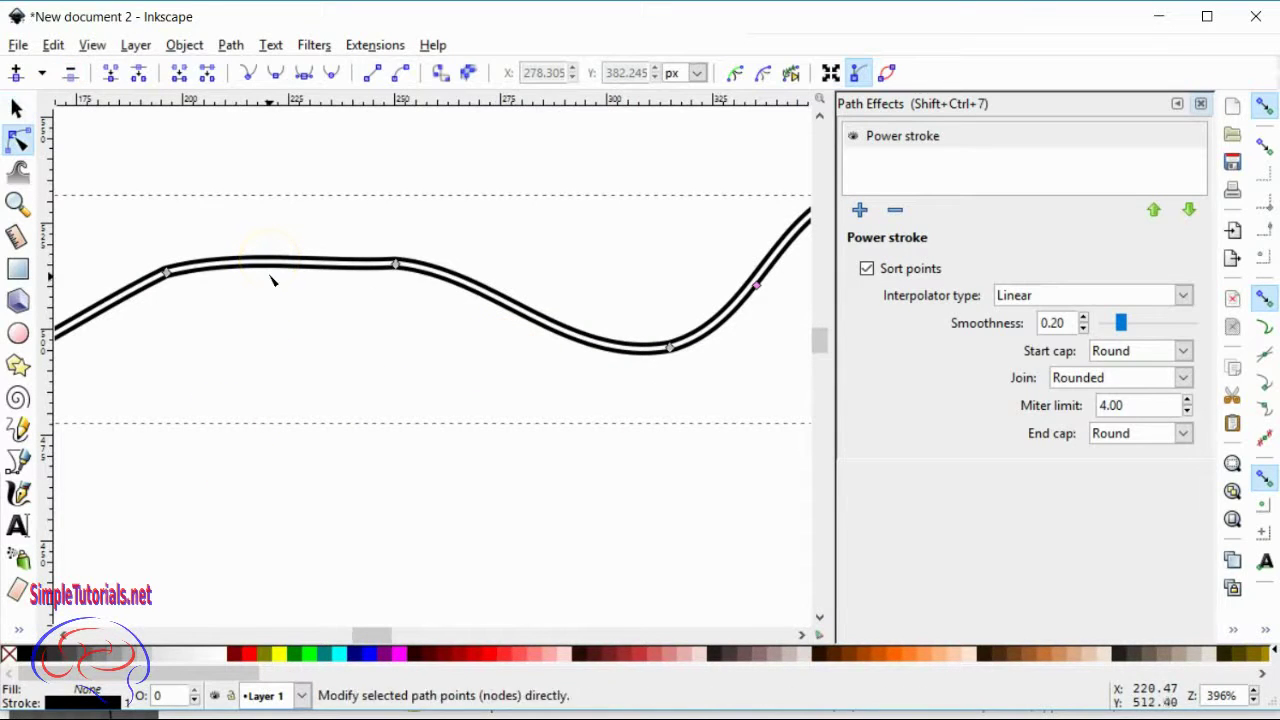
pyautogui.click(167, 272)
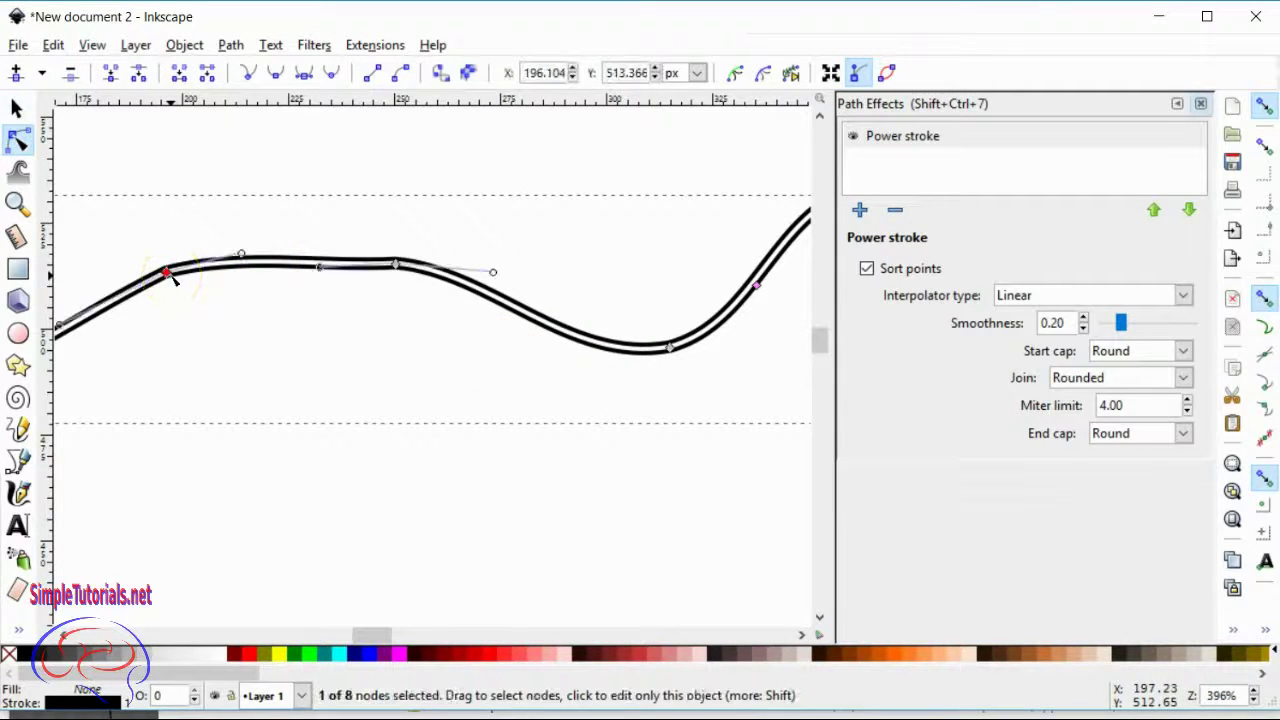
pyautogui.click(241, 255)
pyautogui.moveTo(241, 255)
pyautogui.mouseDown()
pyautogui.moveTo(246, 238)
pyautogui.moveTo(240, 247)
pyautogui.mouseUp()
pyautogui.scroll(2, 164, 280)
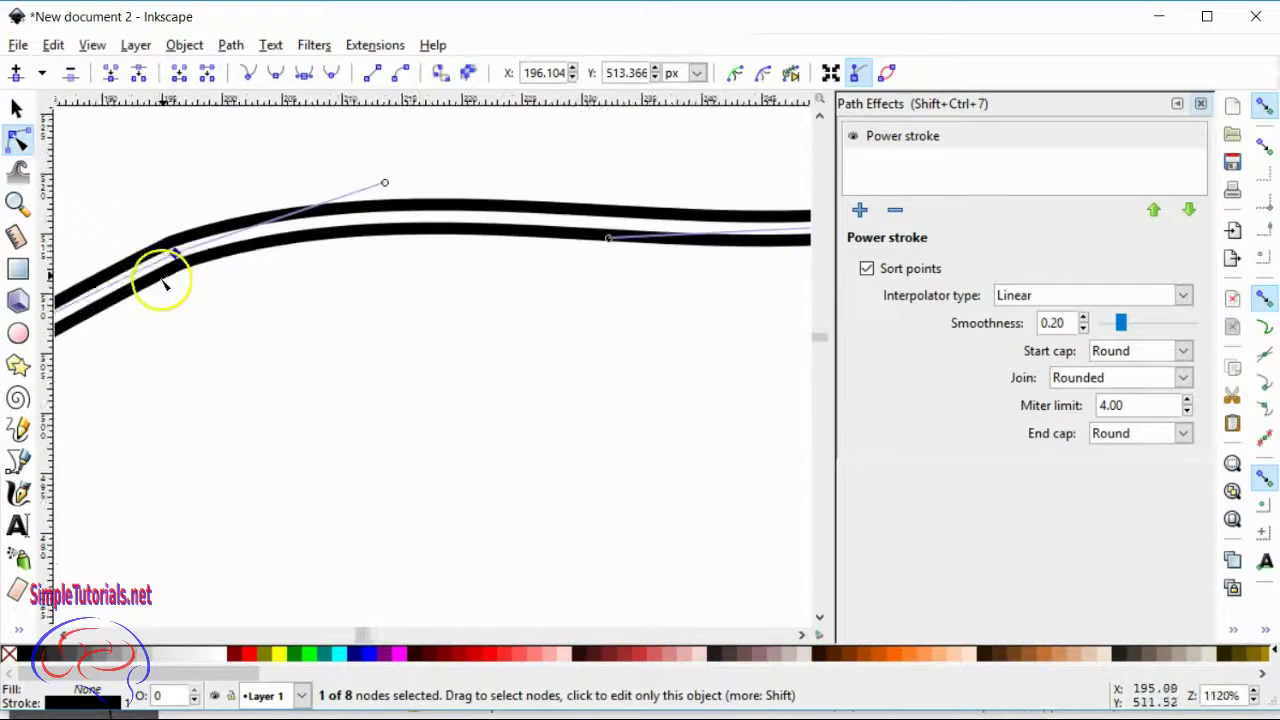
# Fill the freehand wavy path black and remove its outline stroke.
pyautogui.scroll(-2, 178, 290)
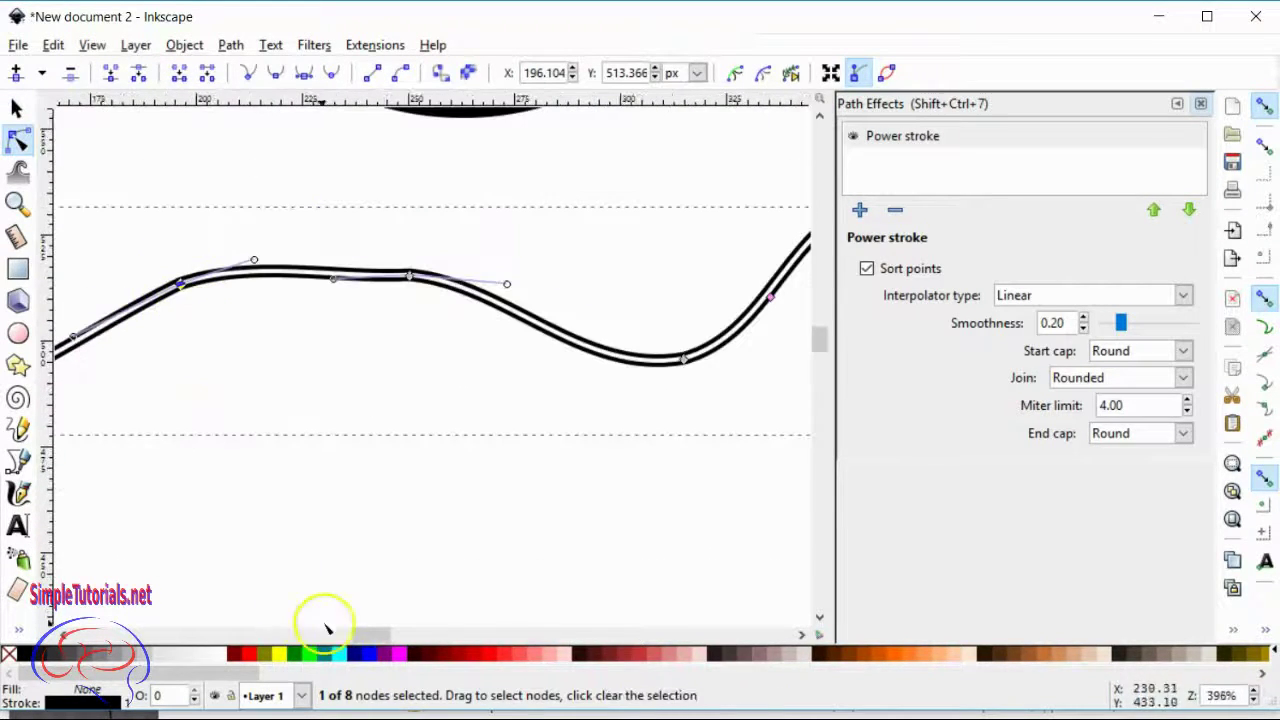
pyautogui.hscroll(-5, 357, 634)
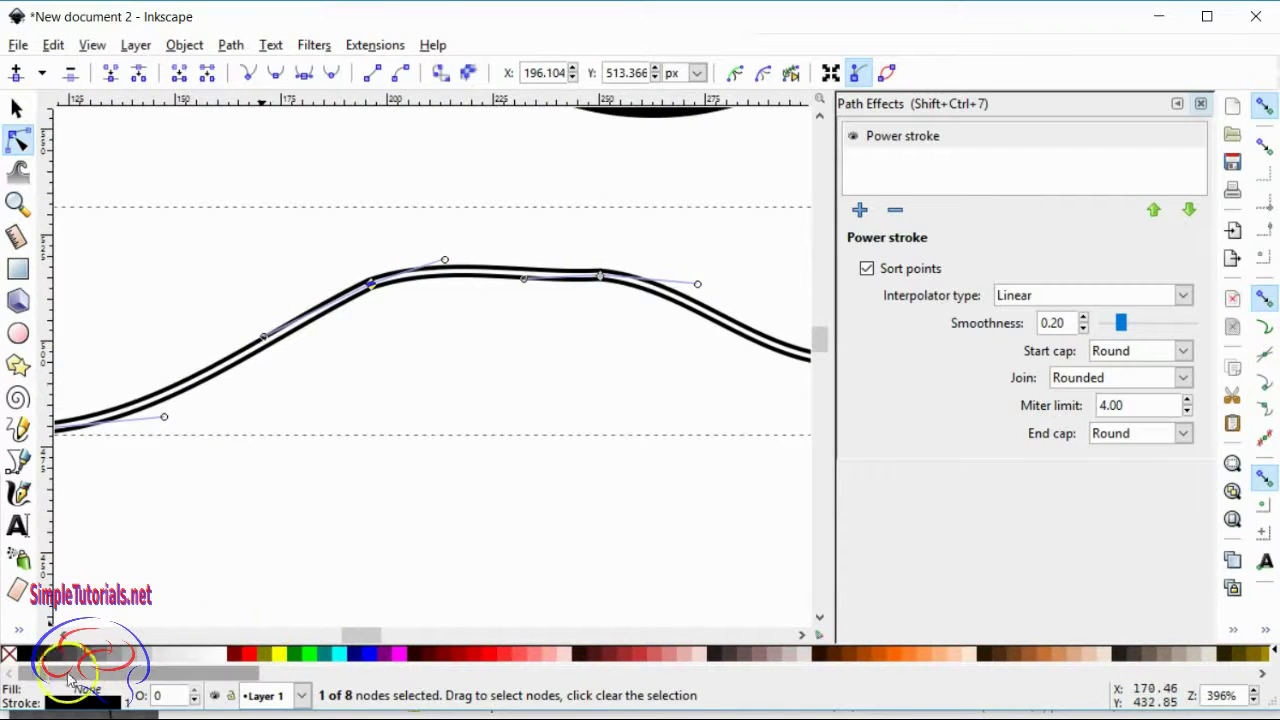
pyautogui.click(24, 654)
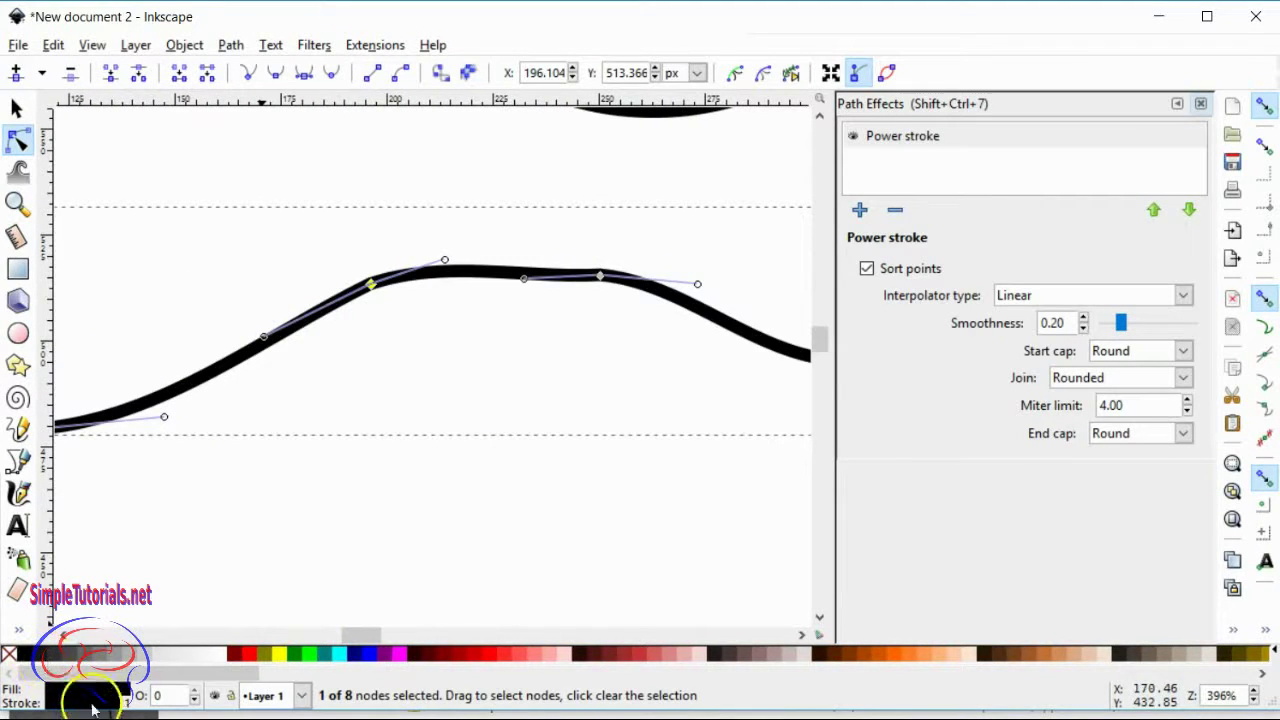
pyautogui.rightClick(92, 708)
pyautogui.click(160, 691)
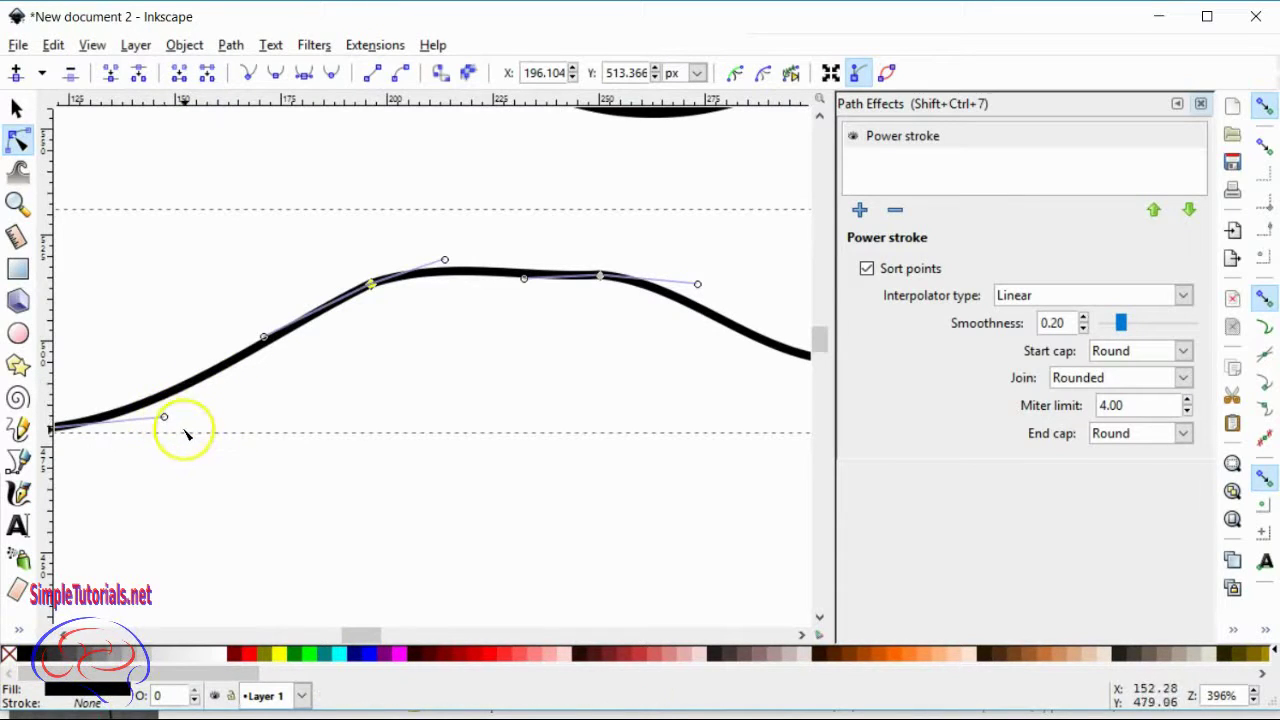
pyautogui.moveTo(349, 632)
pyautogui.mouseDown()
pyautogui.moveTo(339, 629)
pyautogui.moveTo(352, 640)
pyautogui.mouseUp()
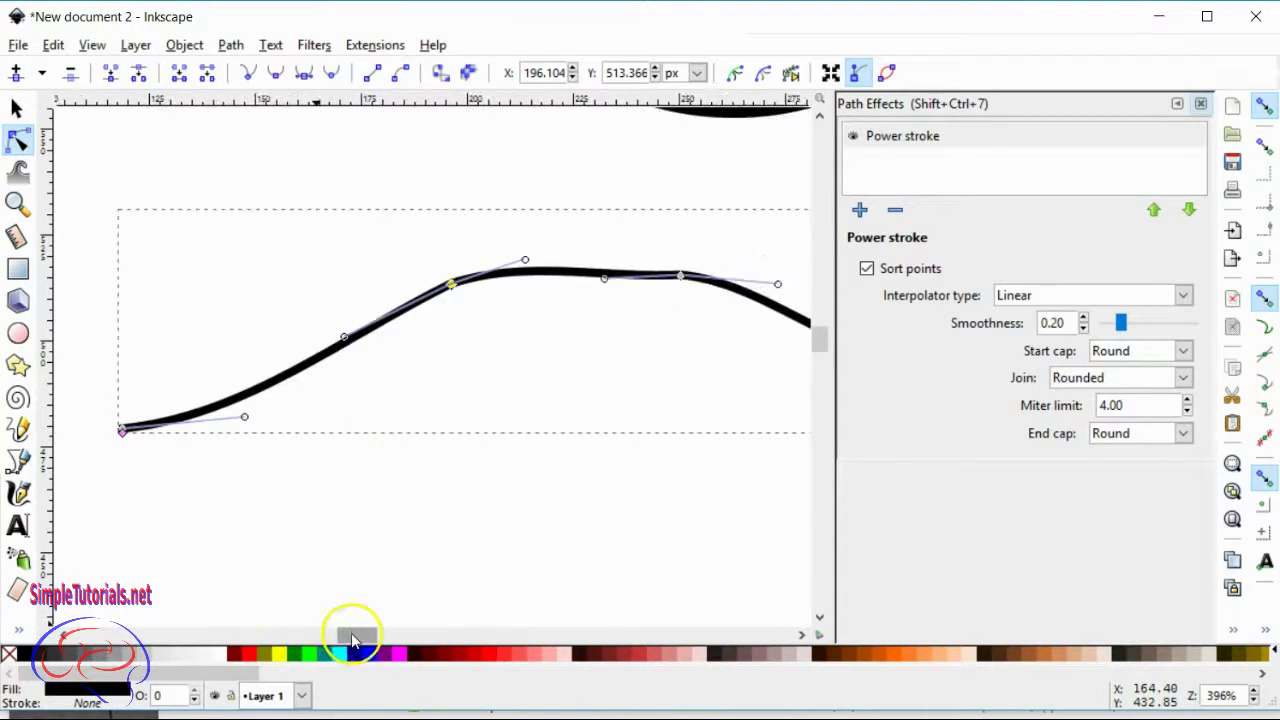
# Drag the wavy path's width points to thicken it, varying width at the start, middle and dip.
pyautogui.moveTo(122, 431); pyautogui.dragTo(151, 438)
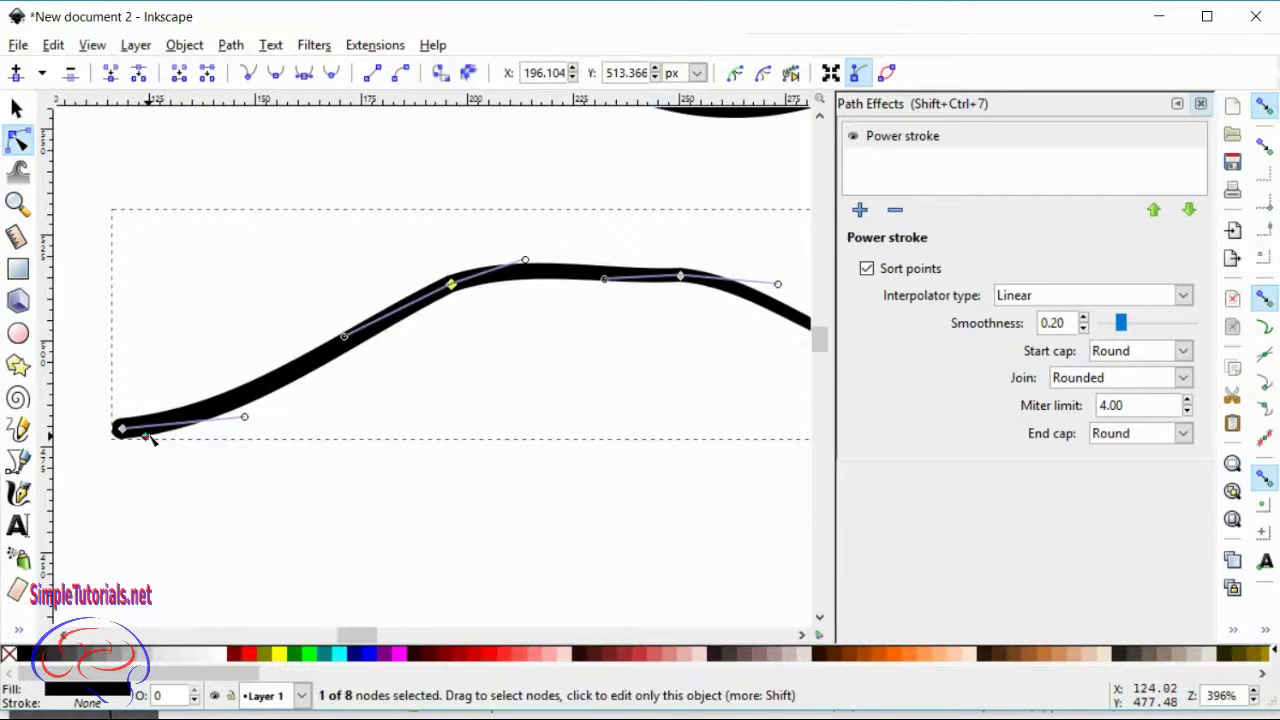
pyautogui.moveTo(357, 635); pyautogui.dragTo(391, 638)
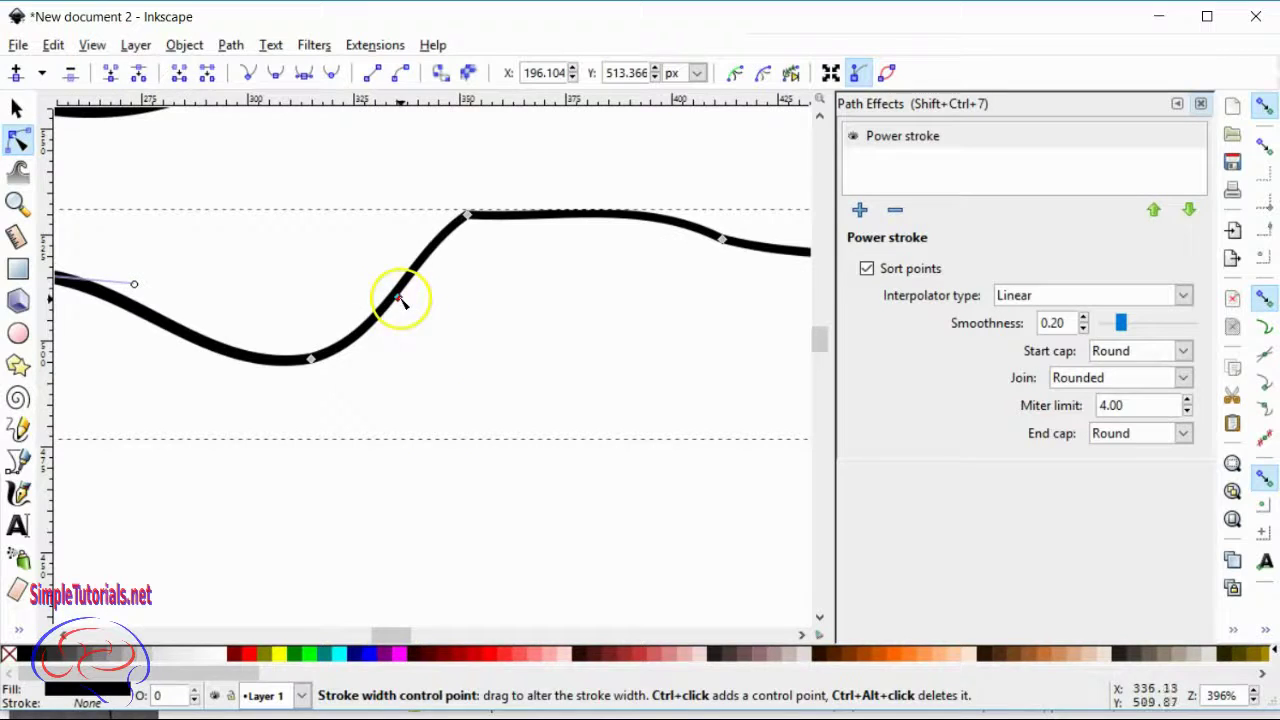
pyautogui.moveTo(400, 300); pyautogui.dragTo(338, 372)
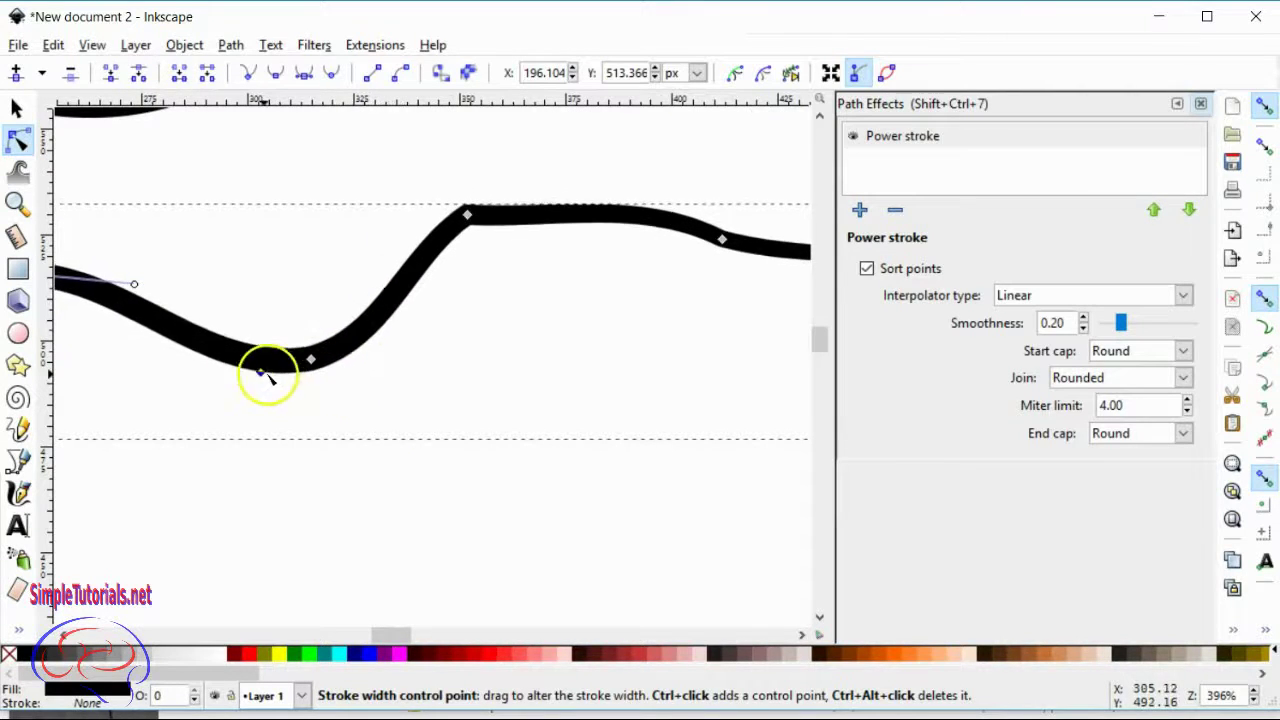
pyautogui.moveTo(262, 372)
pyautogui.mouseDown()
pyautogui.moveTo(114, 314)
pyautogui.moveTo(201, 368)
pyautogui.moveTo(380, 337)
pyautogui.moveTo(451, 268)
pyautogui.moveTo(423, 283)
pyautogui.mouseUp()
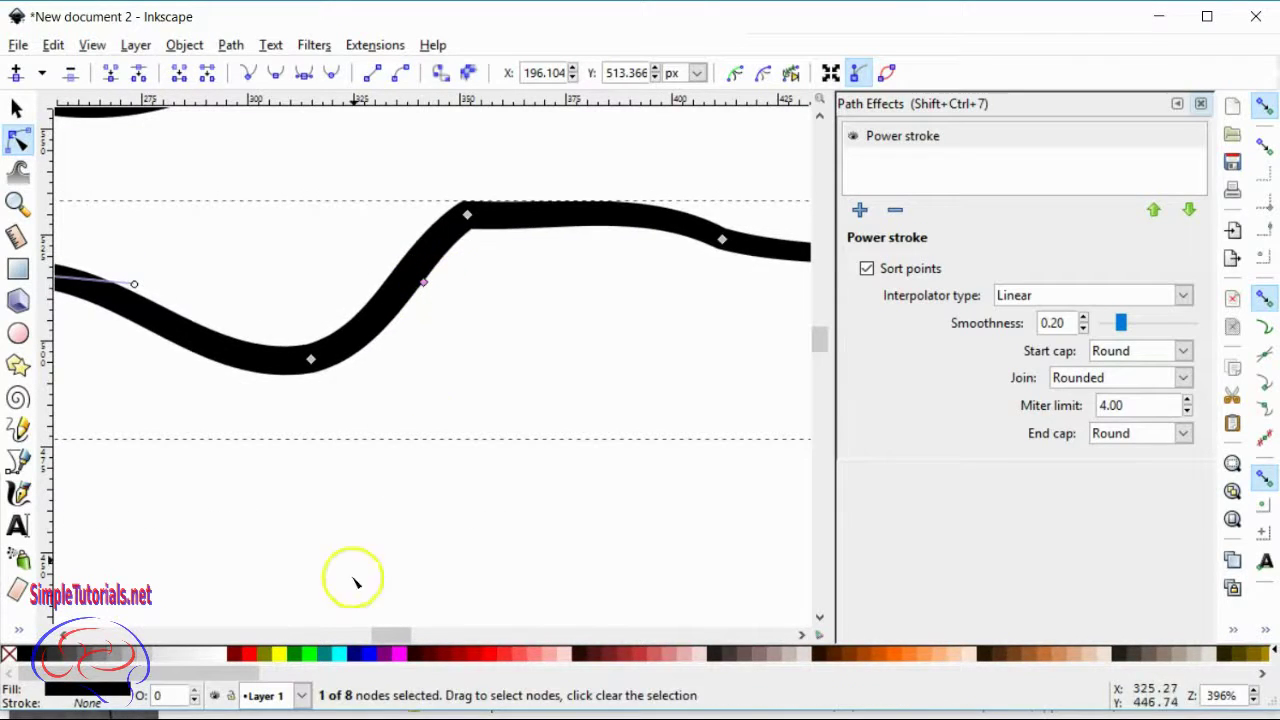
pyautogui.moveTo(388, 633); pyautogui.dragTo(337, 614)
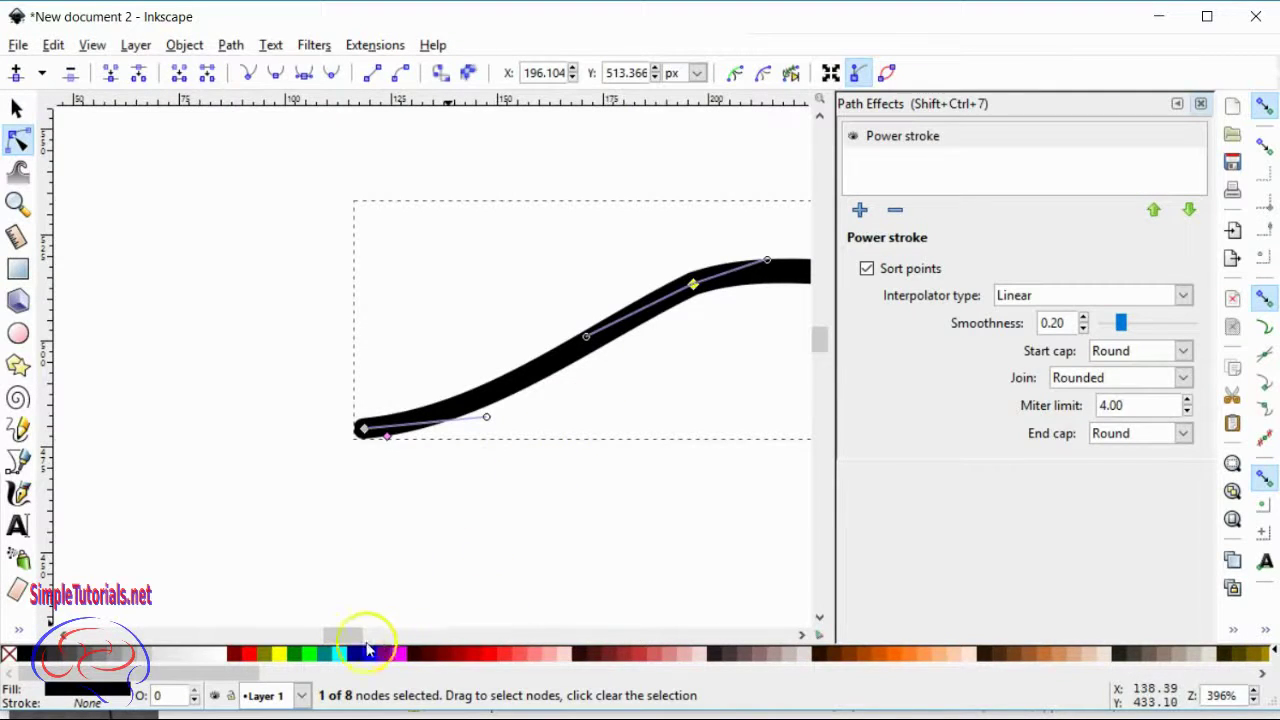
# Set the Power stroke Start cap to Zero width and drag the knot to lengthen the taper.
pyautogui.hscroll(4, 357, 634)
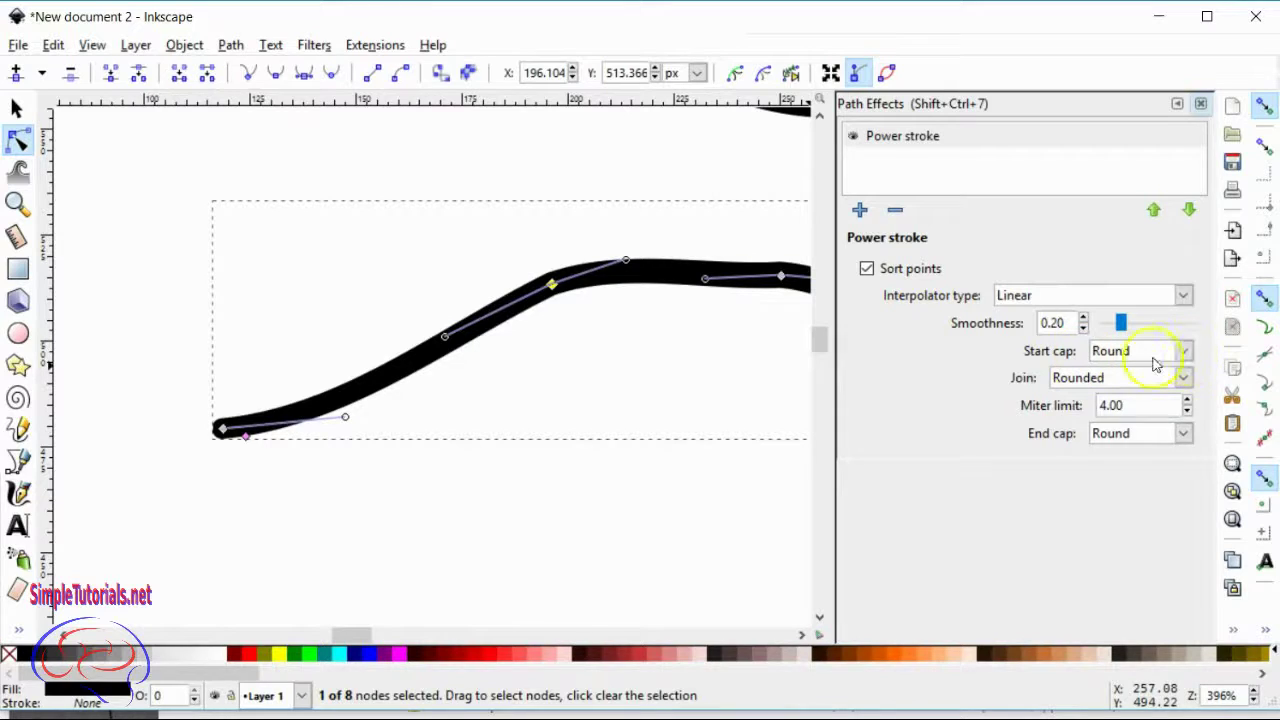
pyautogui.click(1183, 352)
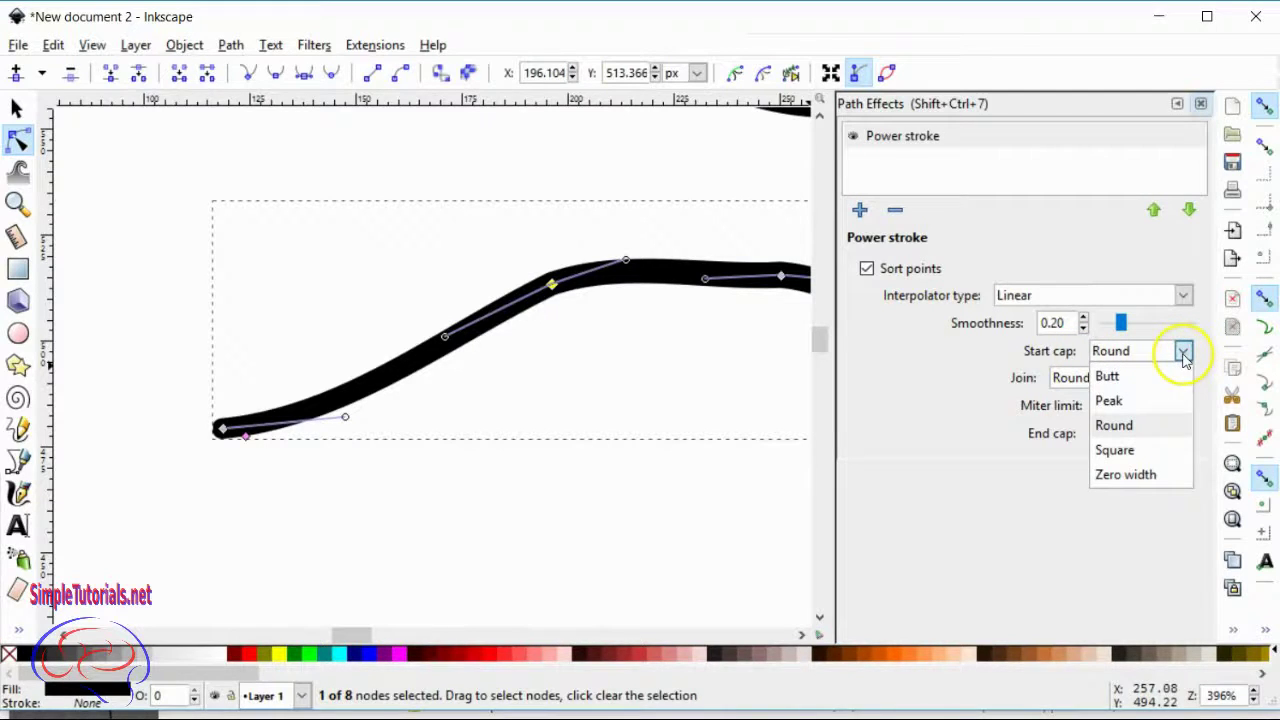
pyautogui.click(1127, 475)
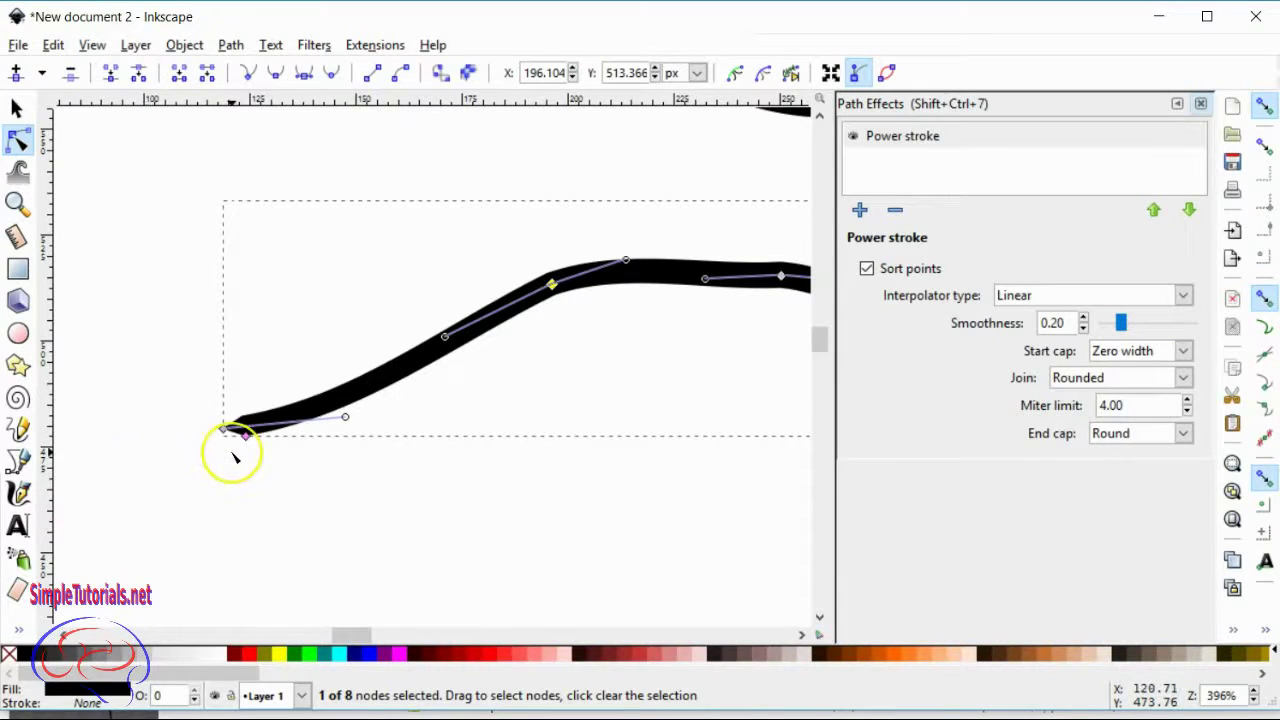
pyautogui.scroll(3, 233, 457)
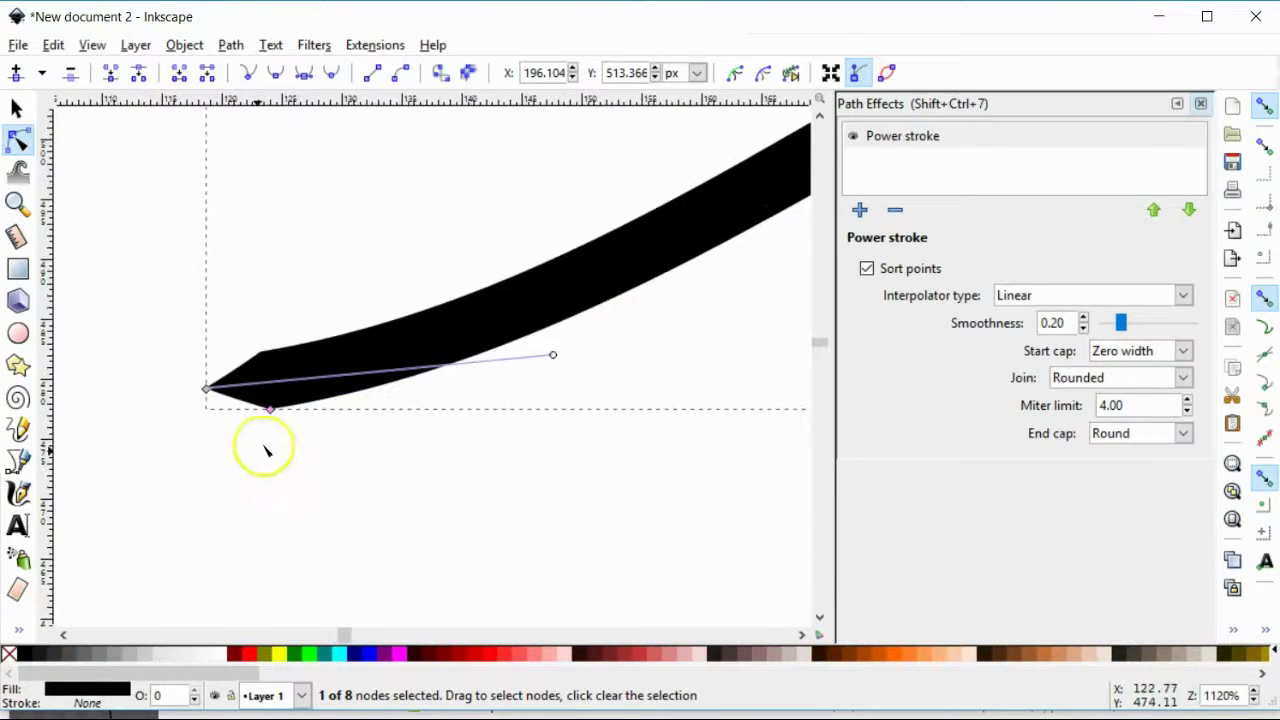
pyautogui.moveTo(271, 412)
pyautogui.mouseDown()
pyautogui.moveTo(360, 392)
pyautogui.moveTo(518, 324)
pyautogui.mouseUp()
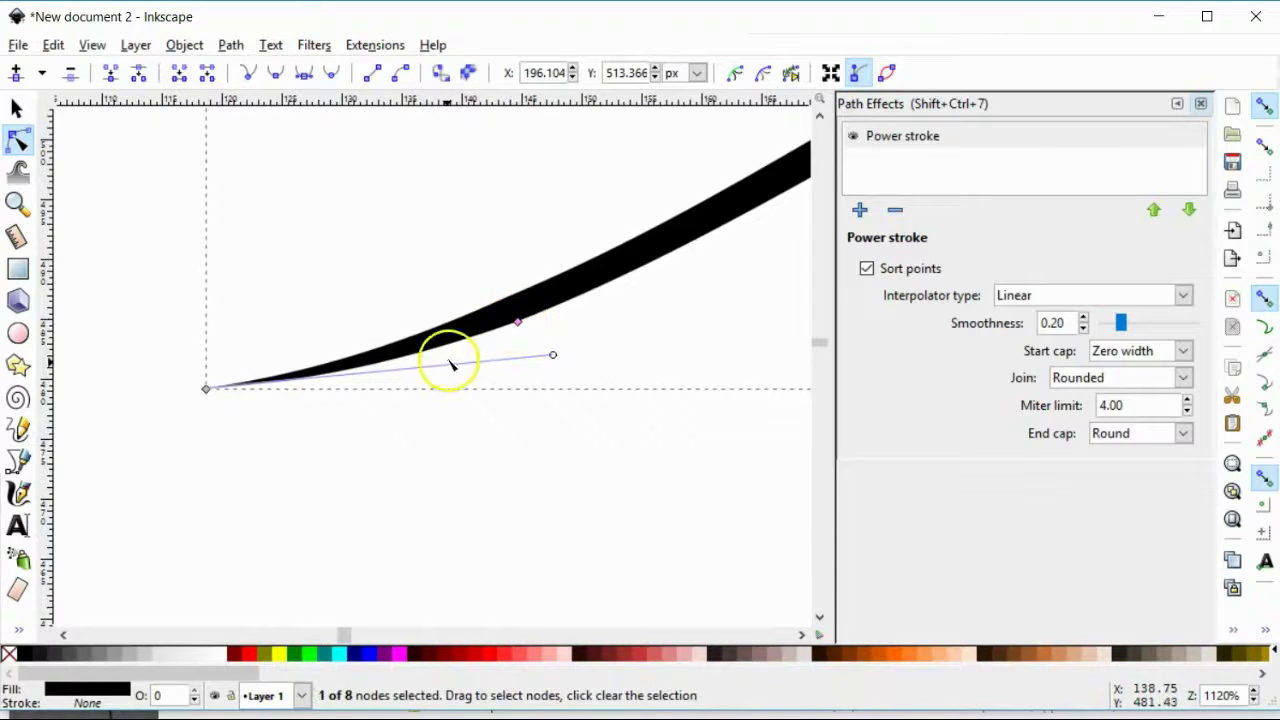
pyautogui.scroll(-3, 443, 372)
# Set the Power stroke End cap to Zero width and drag the knot to taper the right end.
pyautogui.moveTo(327, 640); pyautogui.dragTo(424, 634)
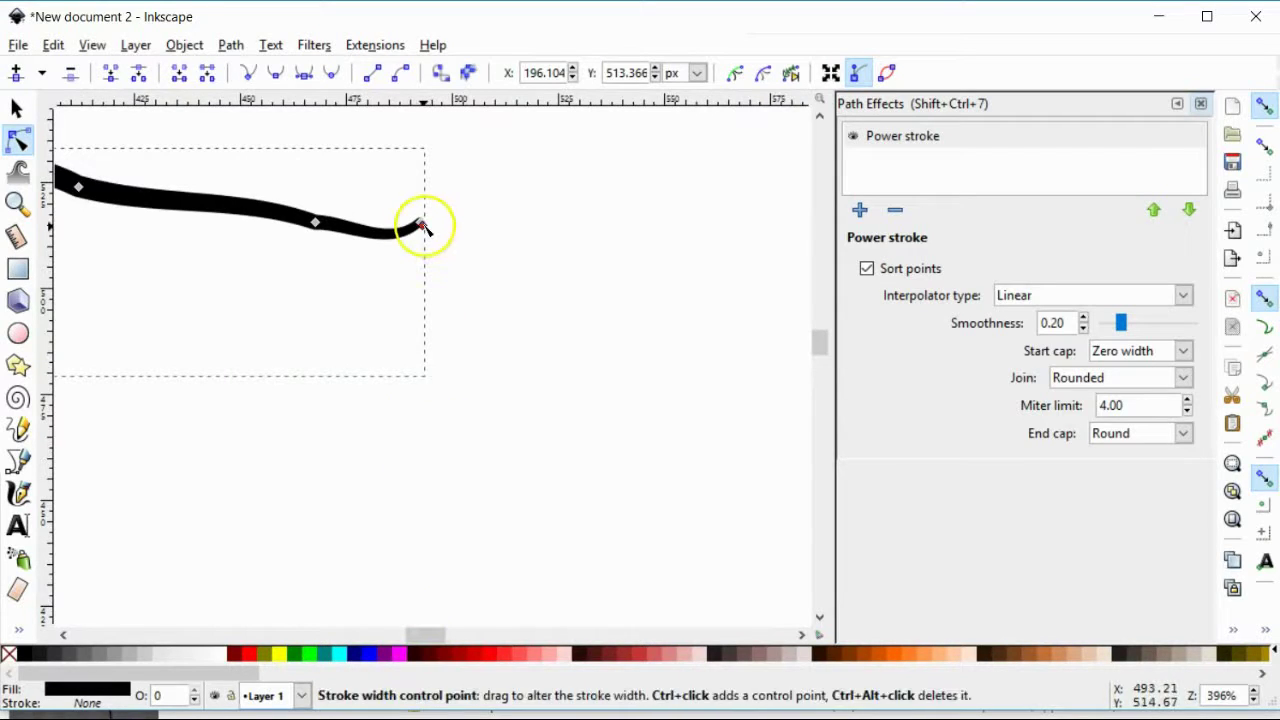
pyautogui.click(1177, 433)
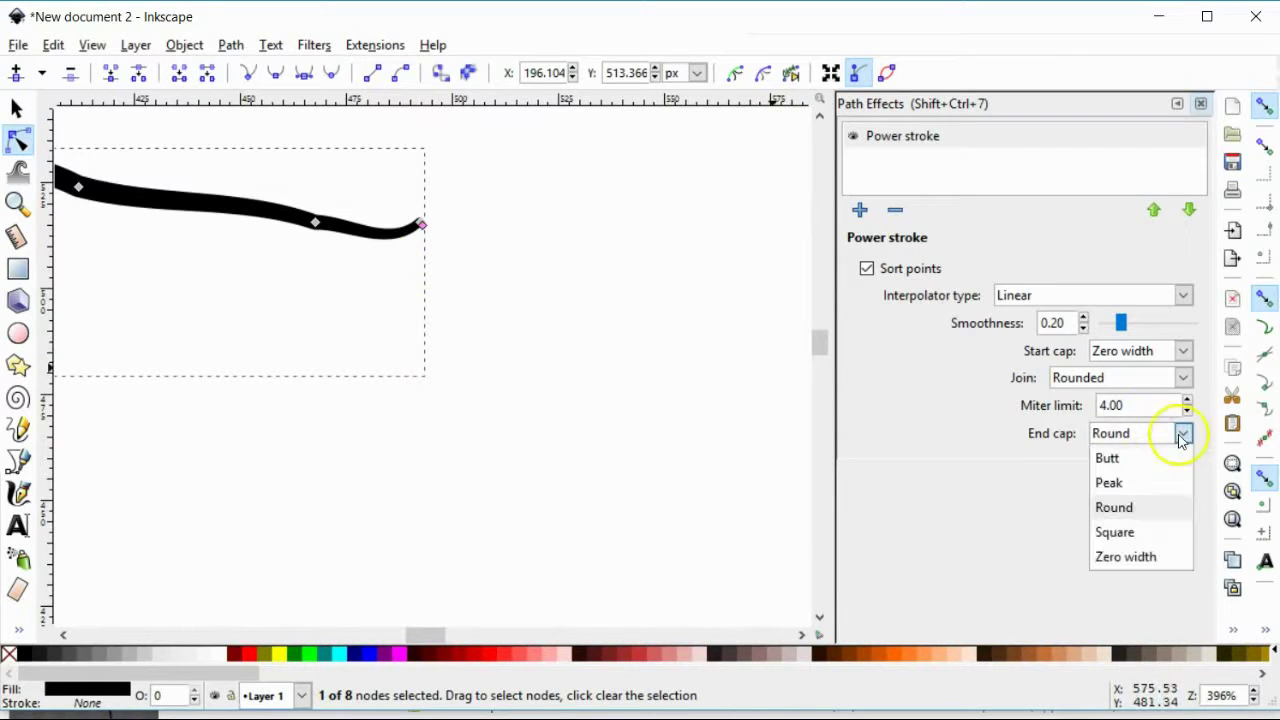
pyautogui.click(1140, 554)
pyautogui.scroll(3, 450, 258)
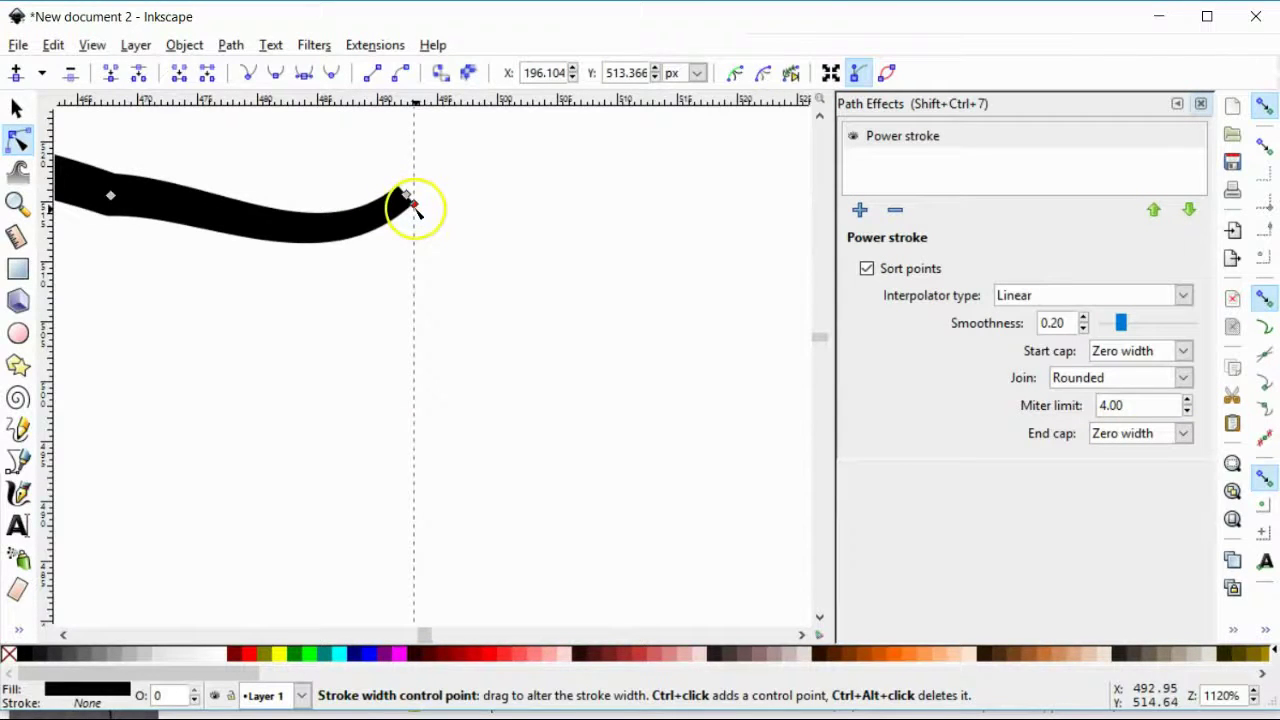
pyautogui.moveTo(414, 206)
pyautogui.mouseDown()
pyautogui.moveTo(346, 236)
pyautogui.moveTo(291, 236)
pyautogui.mouseUp()
pyautogui.moveTo(423, 636); pyautogui.dragTo(414, 634)
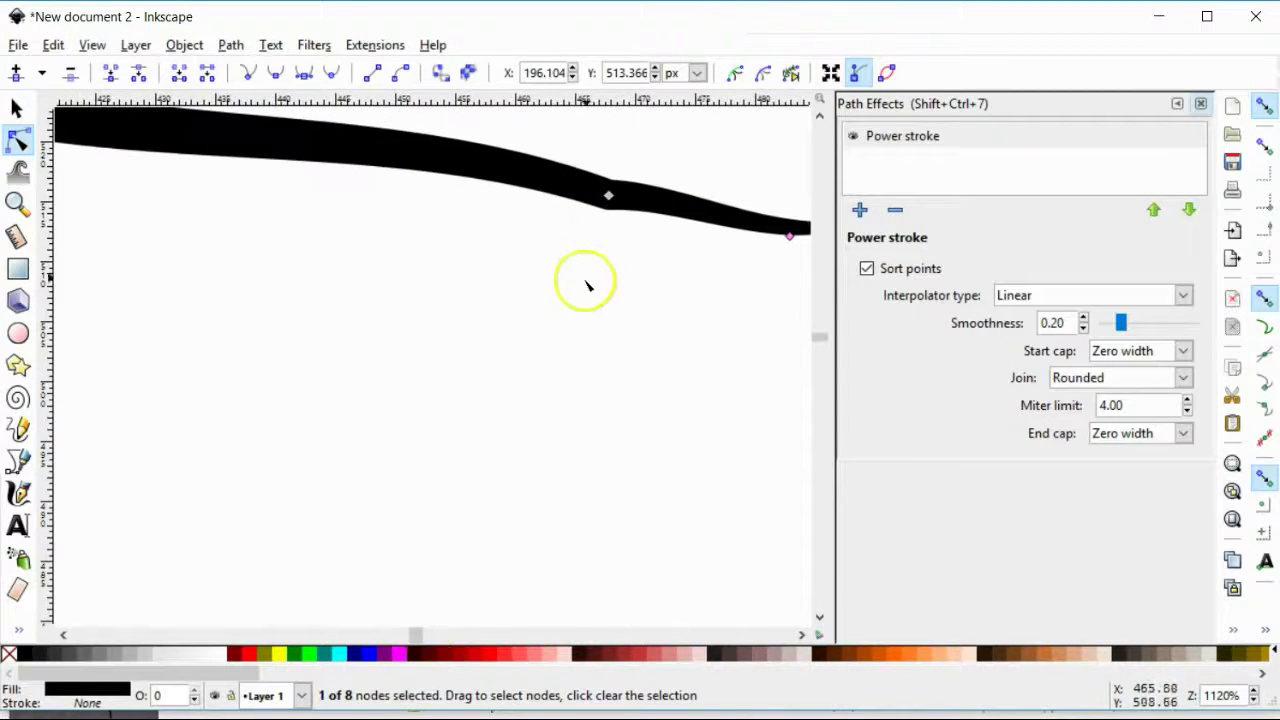
# Make the sharp node near the right end symmetric and bend the stroke into an S-curve.
pyautogui.click(609, 195)
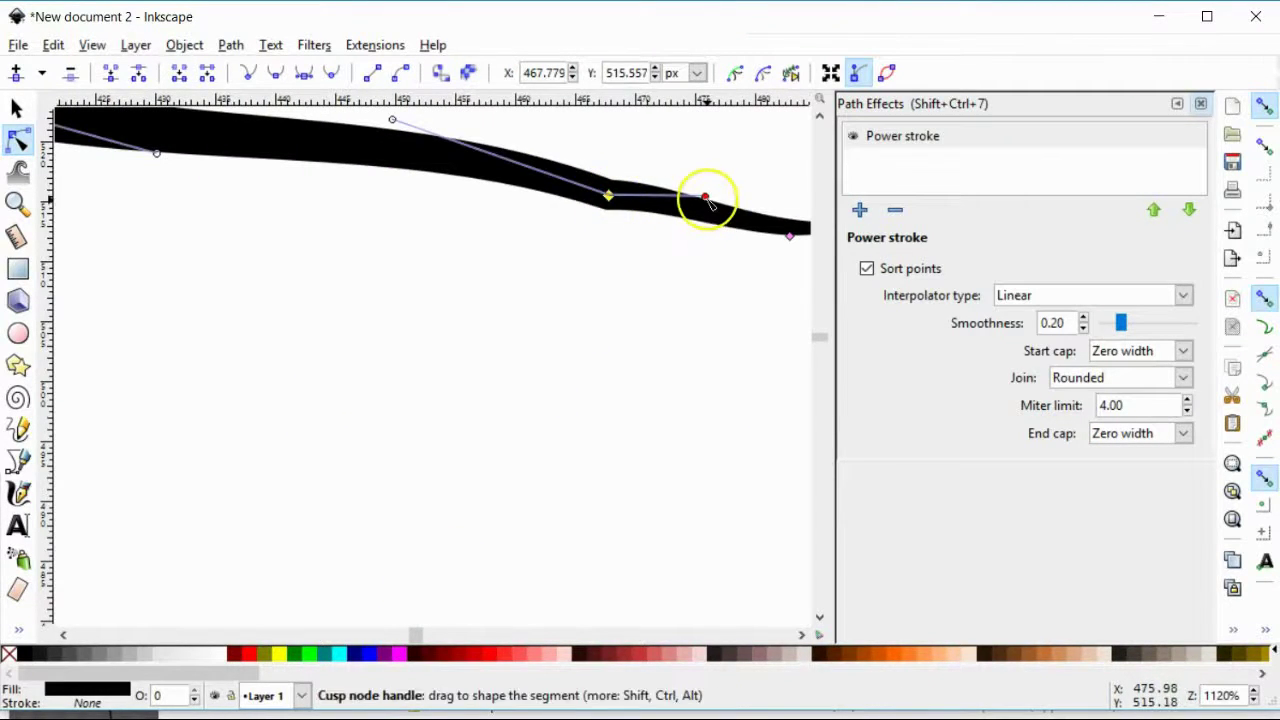
pyautogui.click(304, 72)
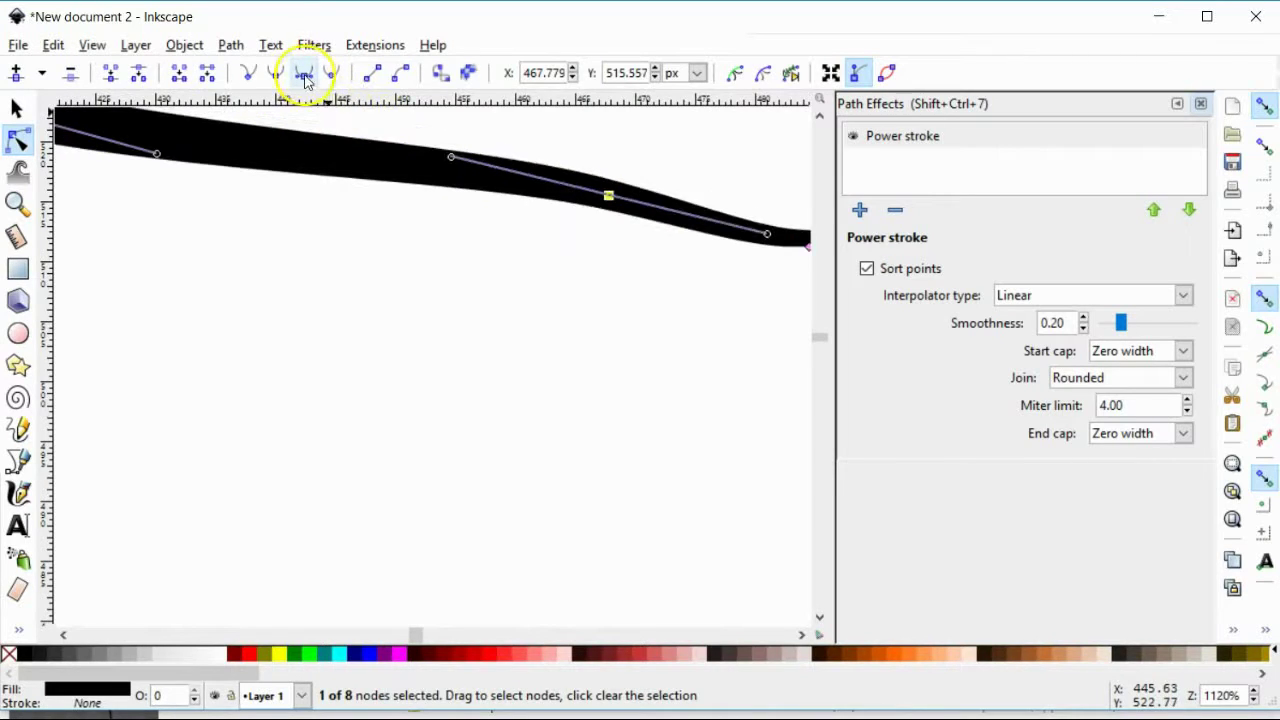
pyautogui.moveTo(768, 235)
pyautogui.mouseDown()
pyautogui.moveTo(749, 226)
pyautogui.moveTo(689, 249)
pyautogui.moveTo(713, 170)
pyautogui.mouseUp()
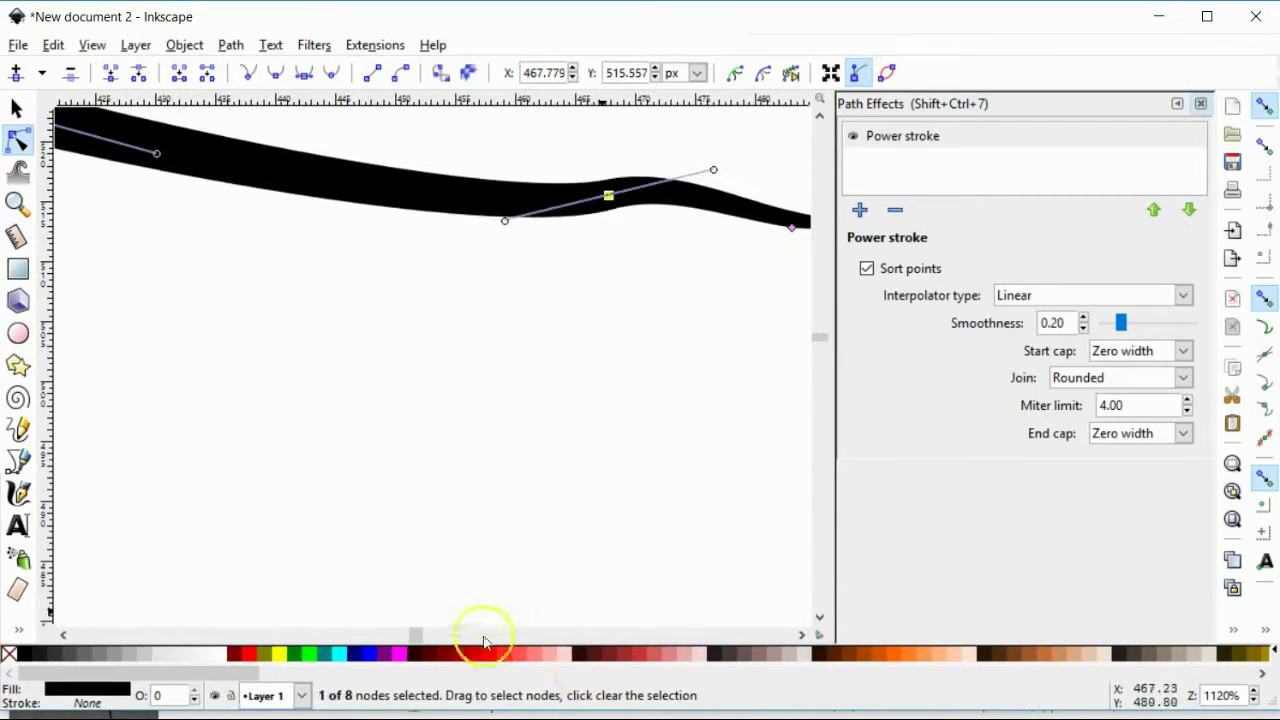
pyautogui.moveTo(420, 635); pyautogui.dragTo(408, 634)
pyautogui.scroll(3, 423, 420)
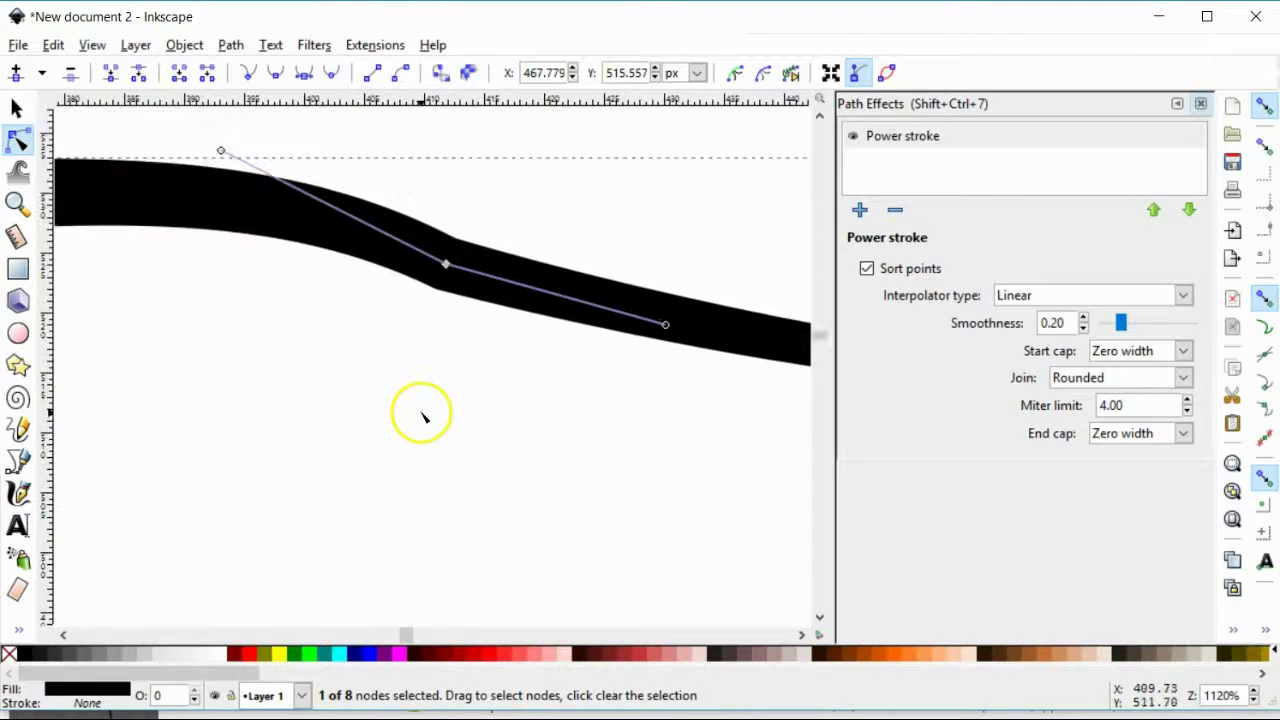
# Smooth the middle and upper-bend nodes and pull a handle to reshape the upper bend.
pyautogui.click(444, 265)
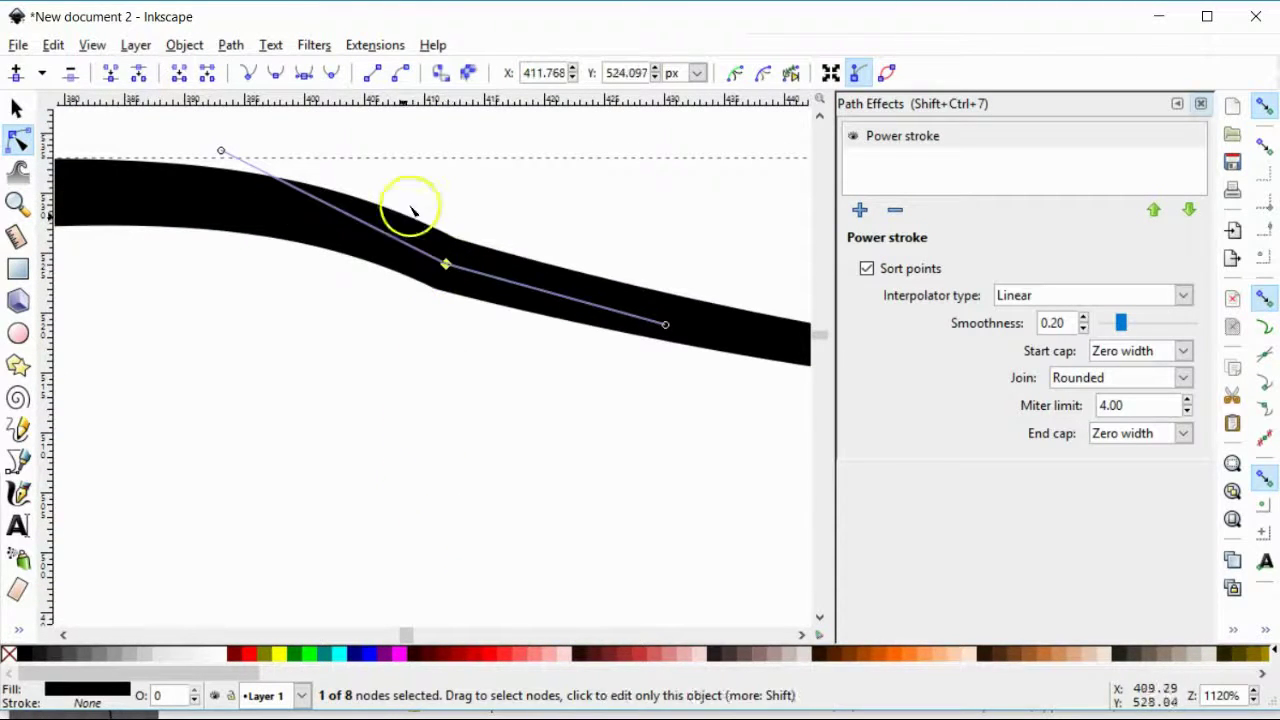
pyautogui.click(304, 74)
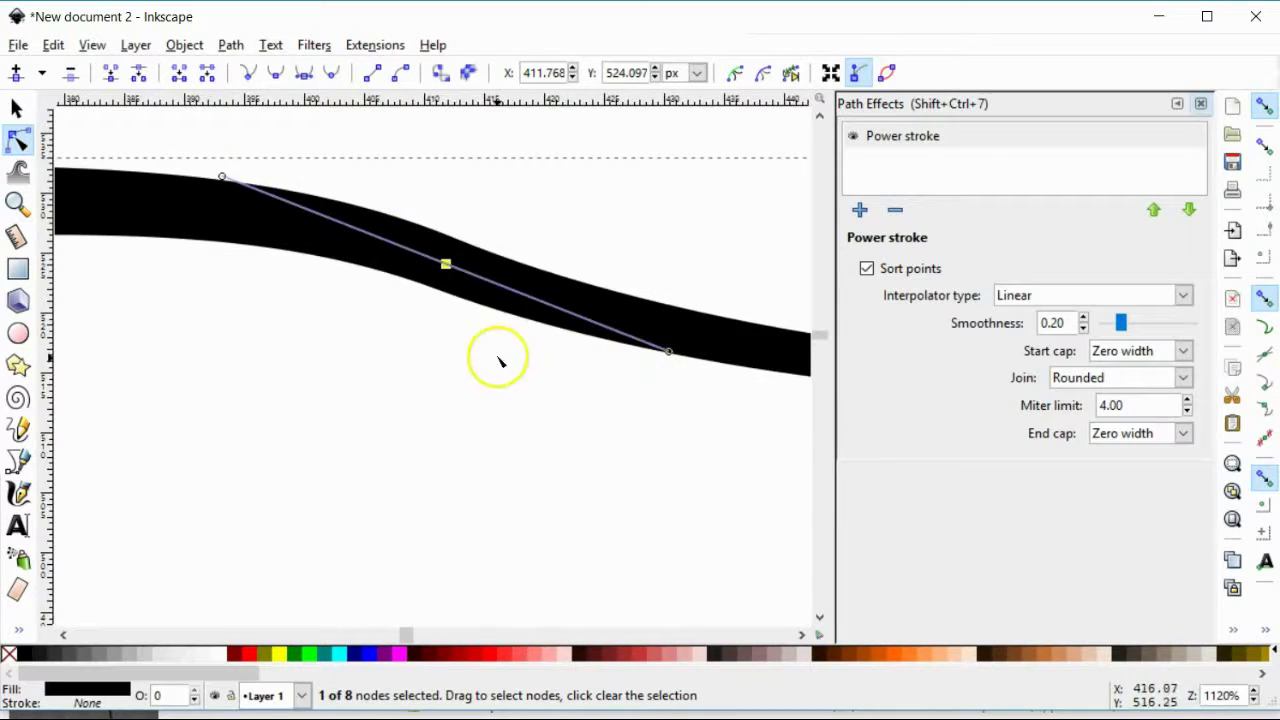
pyautogui.scroll(-3, 500, 362)
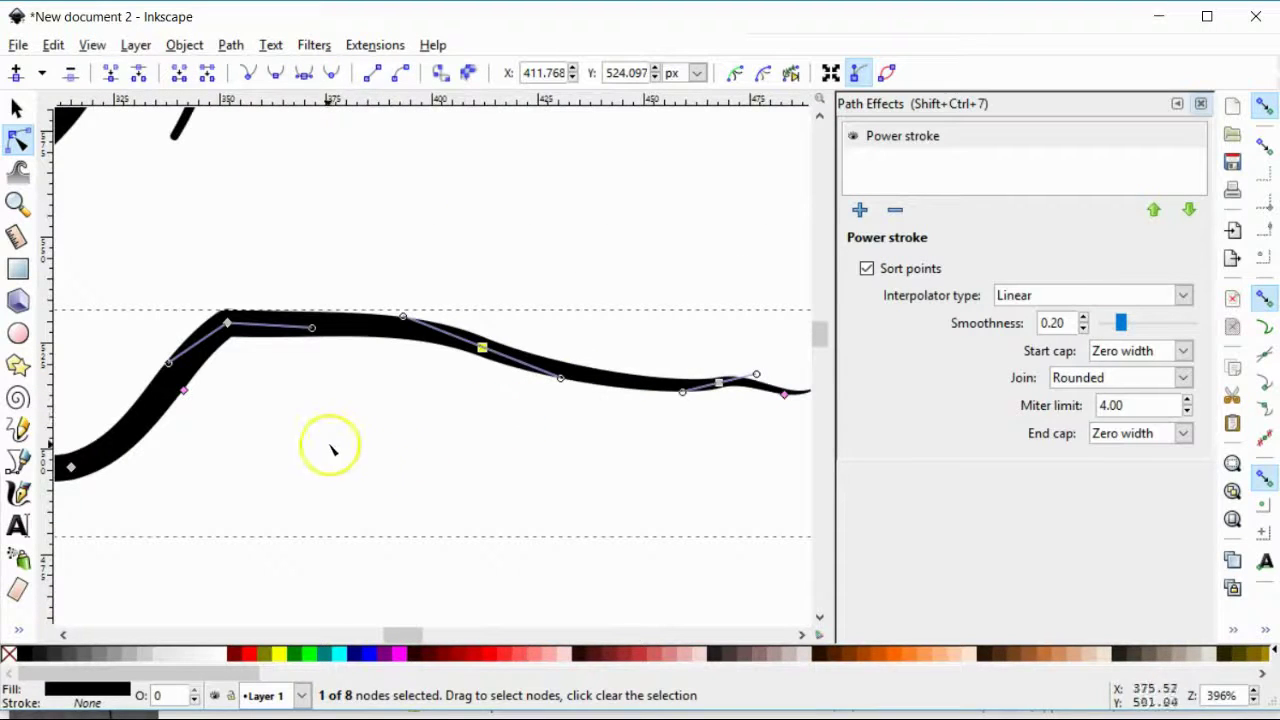
pyautogui.click(227, 323)
pyautogui.click(304, 74)
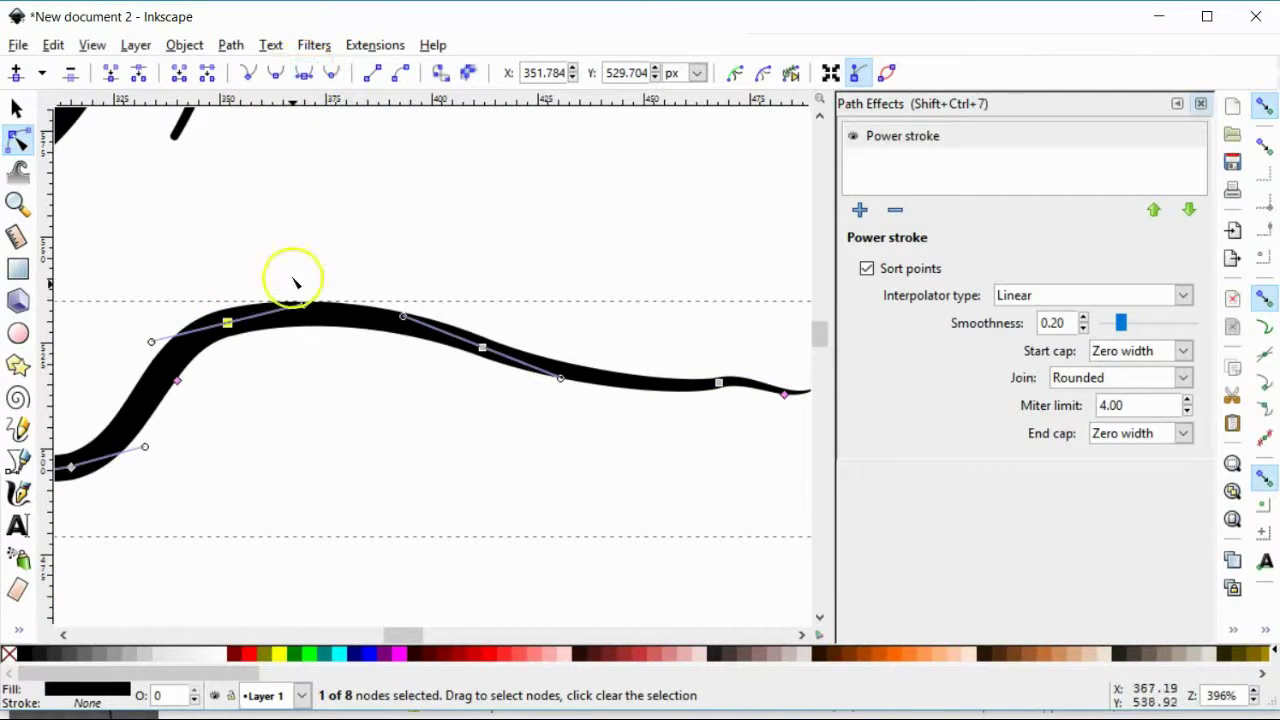
pyautogui.moveTo(303, 302); pyautogui.dragTo(257, 271)
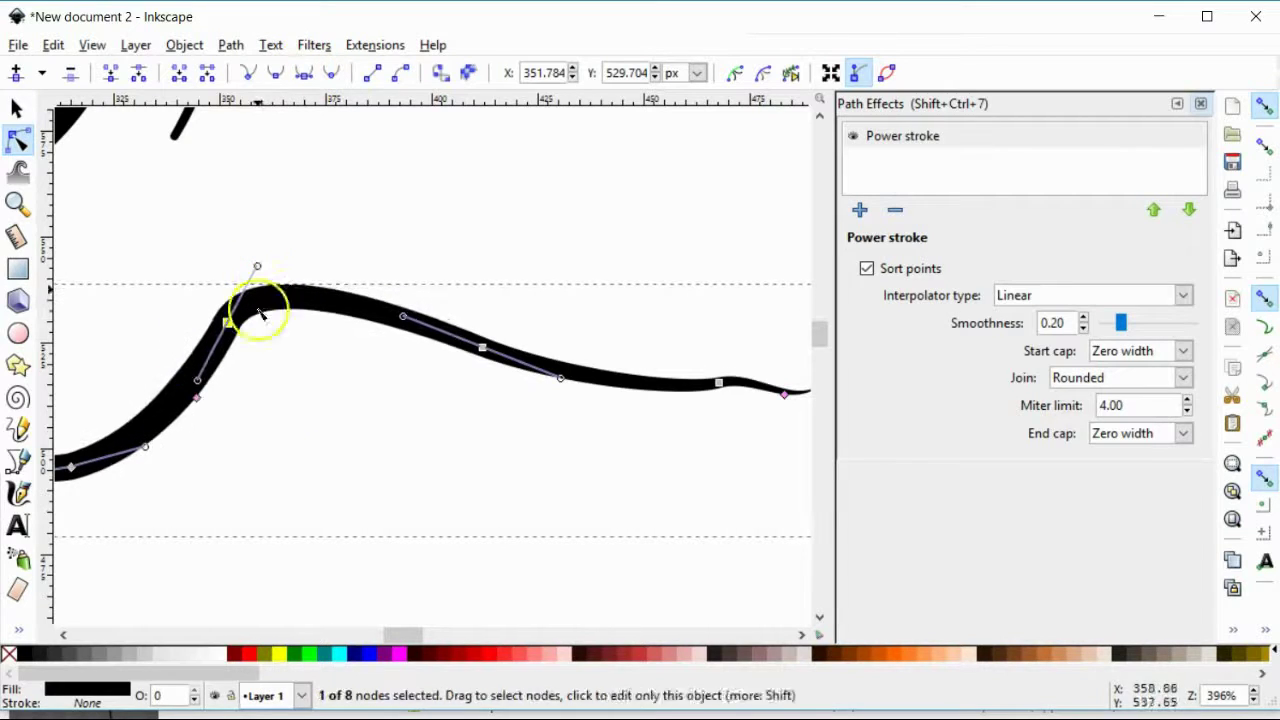
pyautogui.click(380, 634)
# Zoom in on the thin double-outlined curve below the tapered ribbon and select it.
pyautogui.scroll(-10, 360, 551)
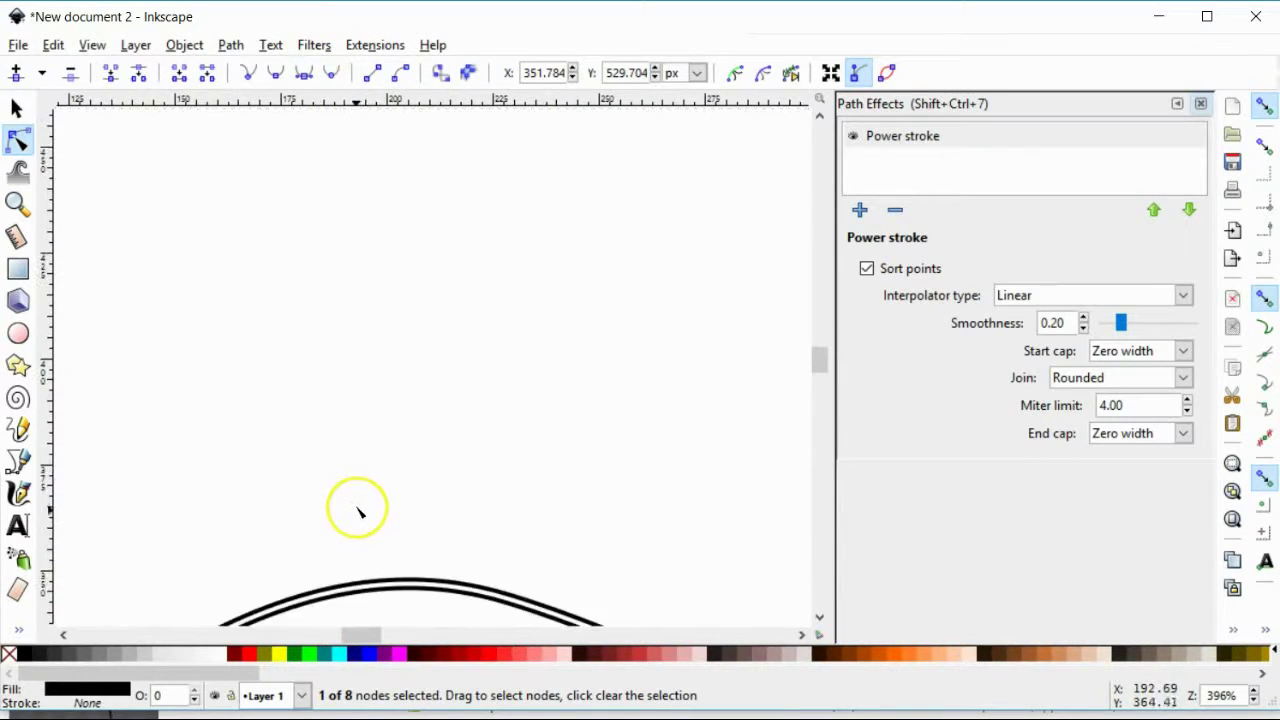
pyautogui.scroll(-5, 357, 540)
pyautogui.moveTo(363, 634); pyautogui.dragTo(333, 638)
pyautogui.scroll(-3, 366, 543)
pyautogui.click(382, 485)
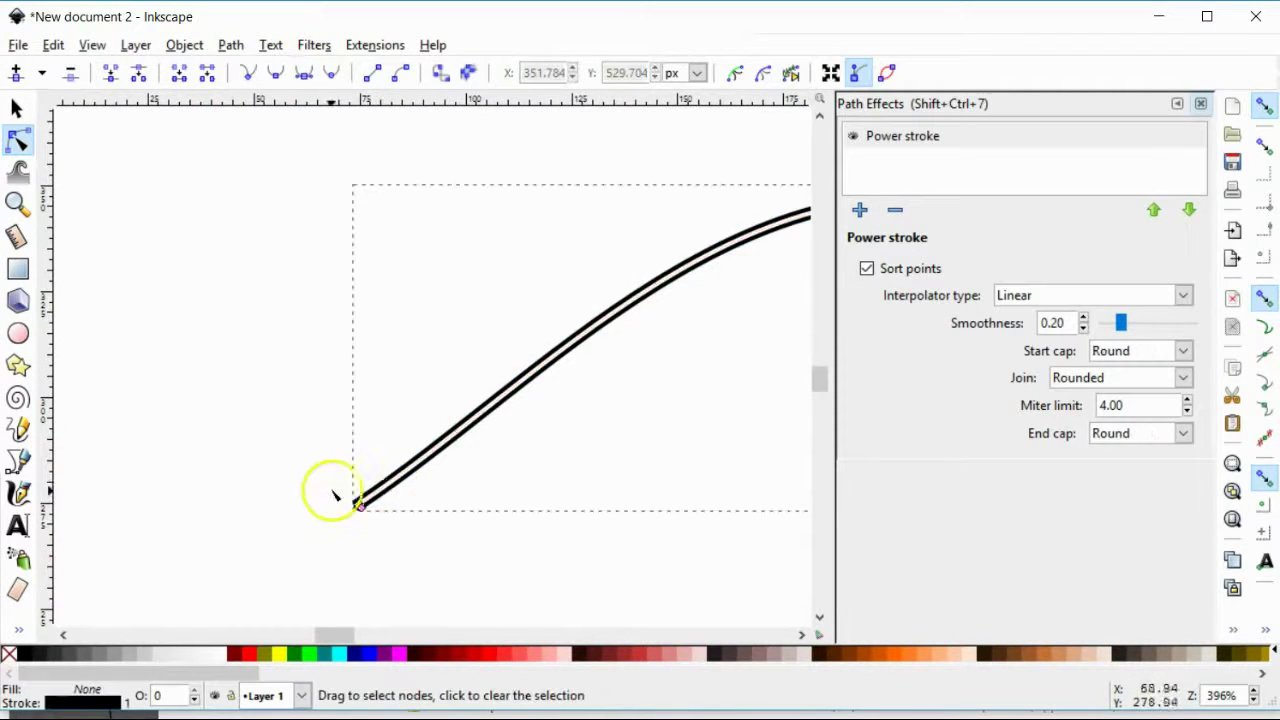
pyautogui.scroll(-3, 509, 477)
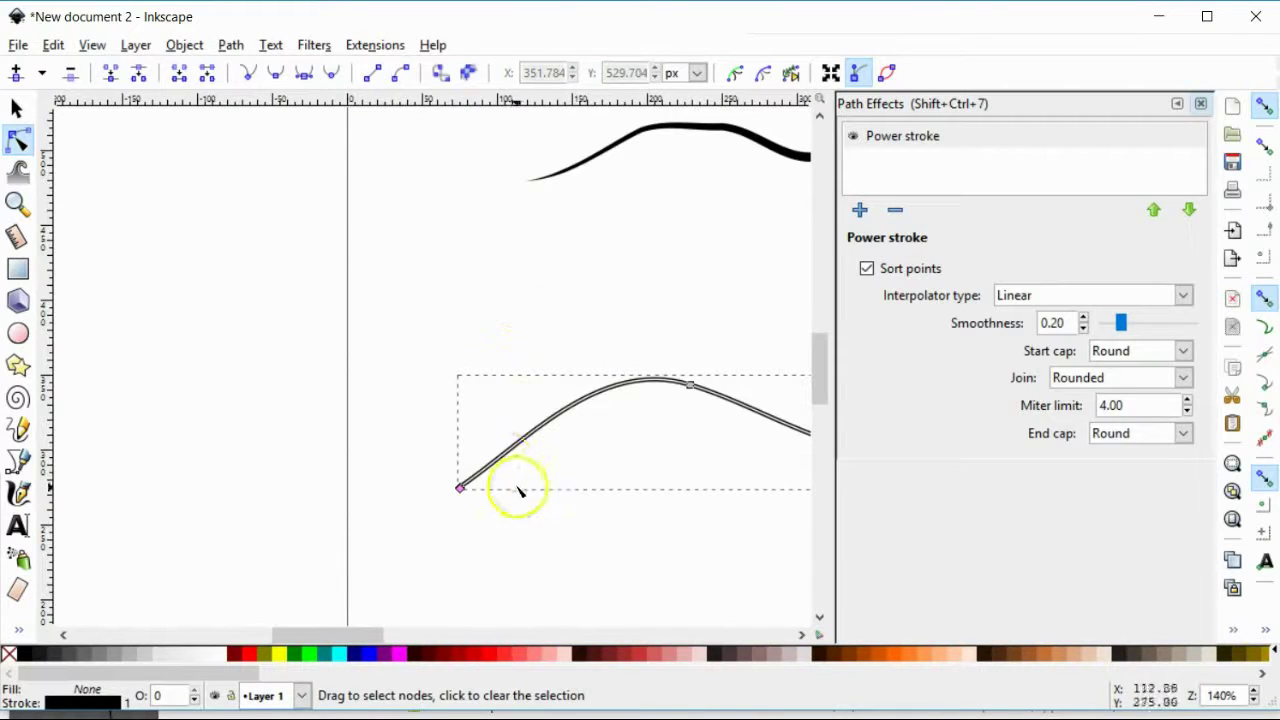
pyautogui.click(231, 45)
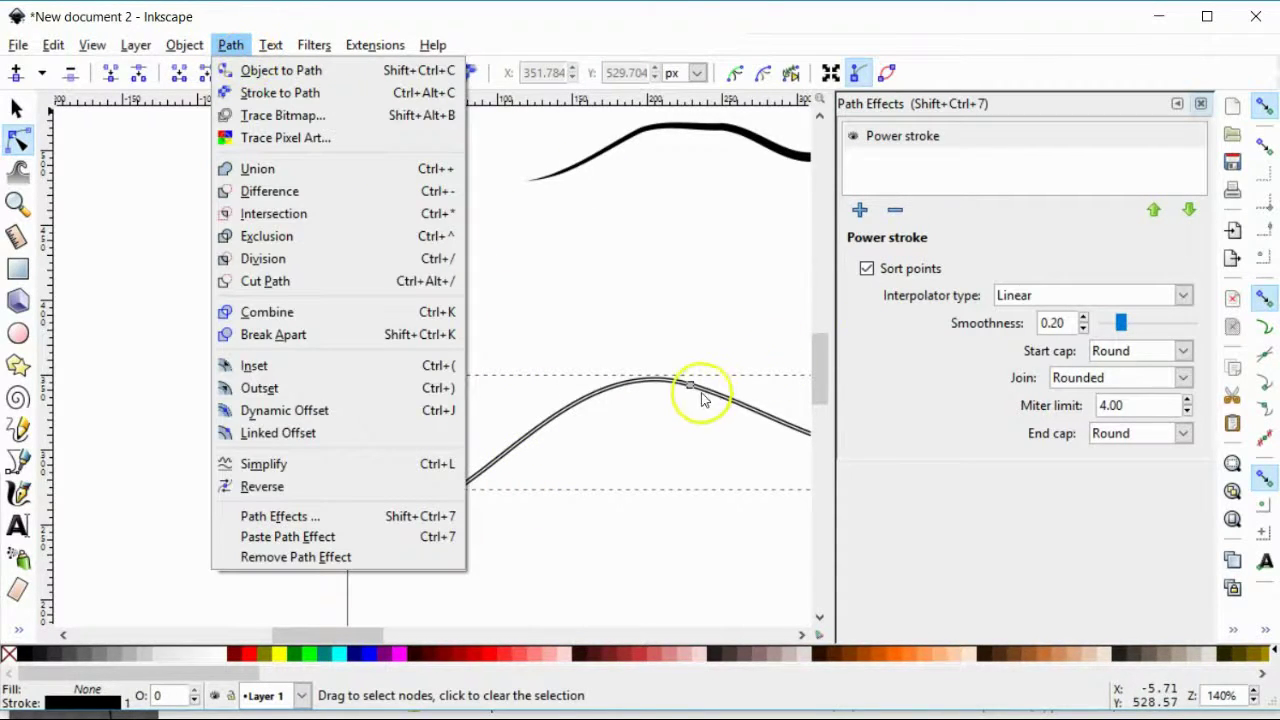
# Apply Object to Path to the lower power-stroked curve and display its editable nodes.
pyautogui.click(706, 42)
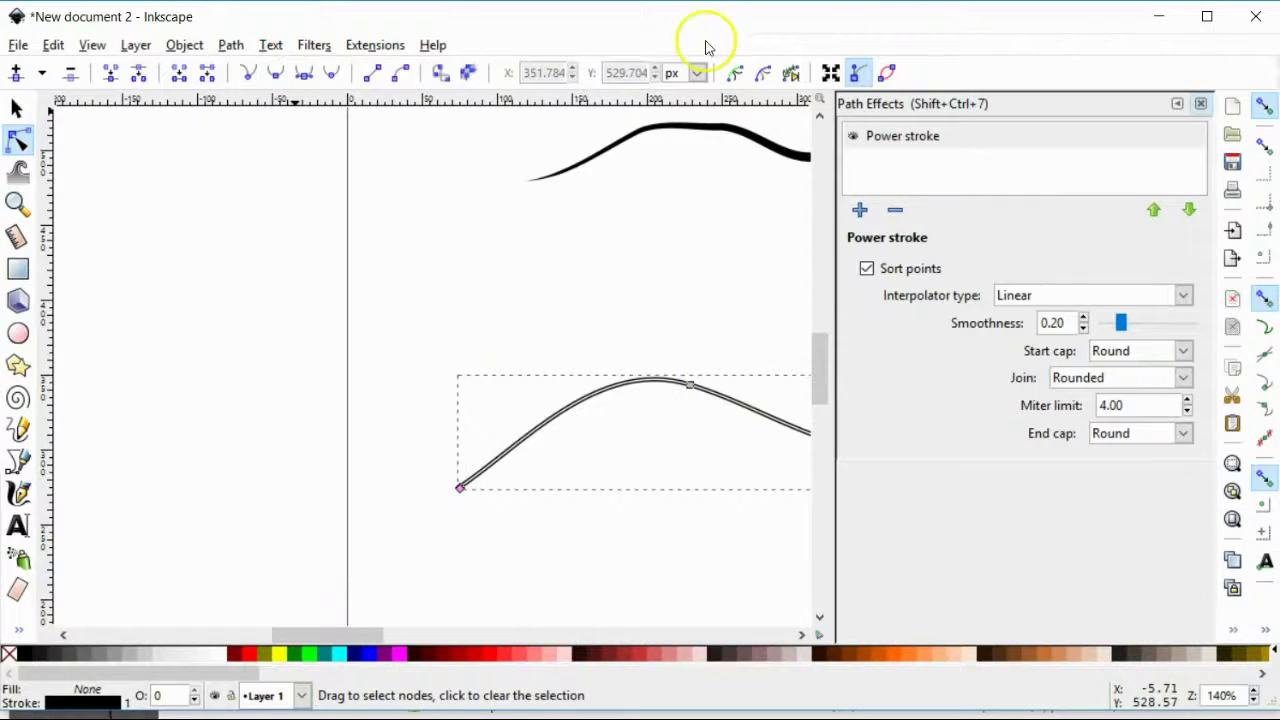
pyautogui.click(231, 47)
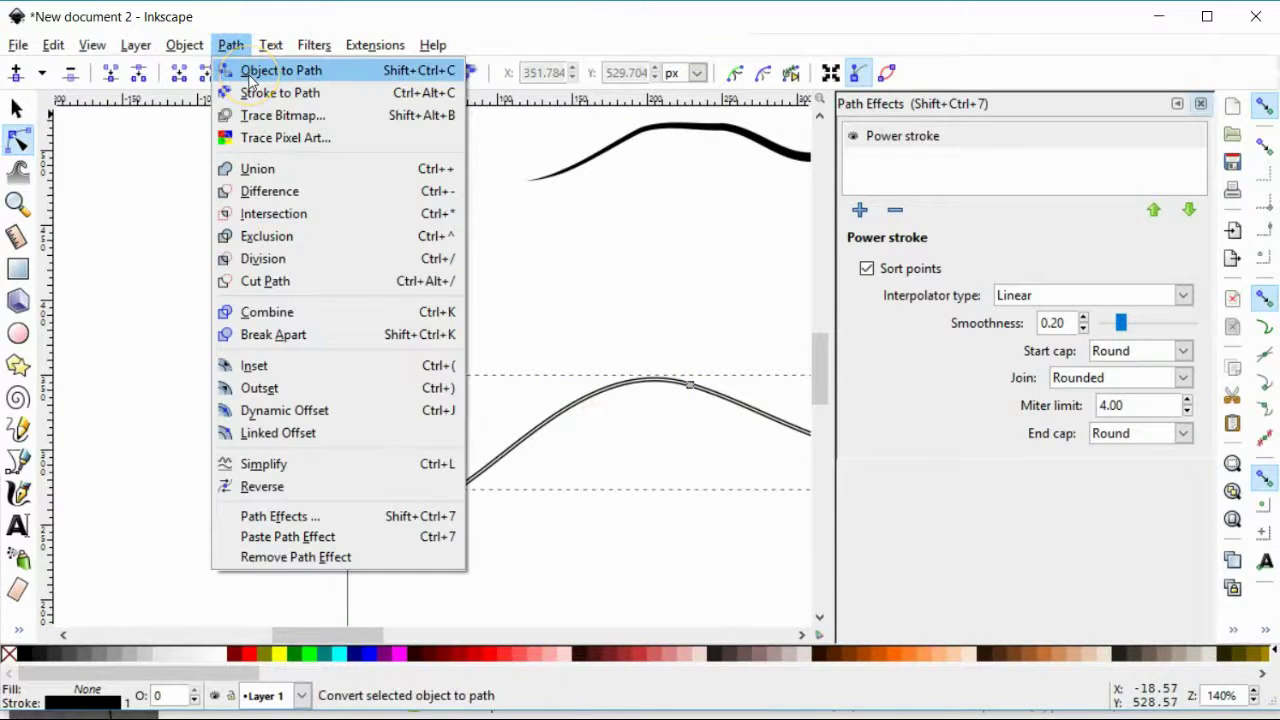
pyautogui.click(251, 79)
pyautogui.click(16, 110)
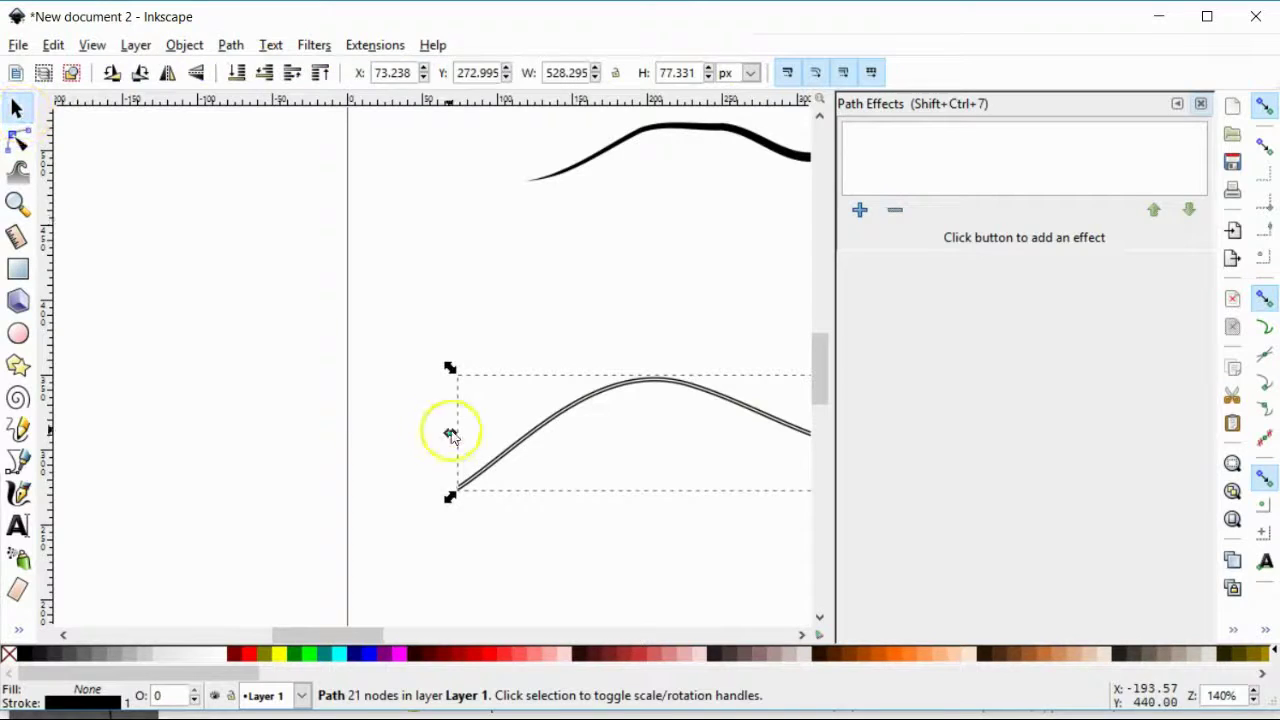
pyautogui.click(545, 455)
pyautogui.doubleClick(533, 437)
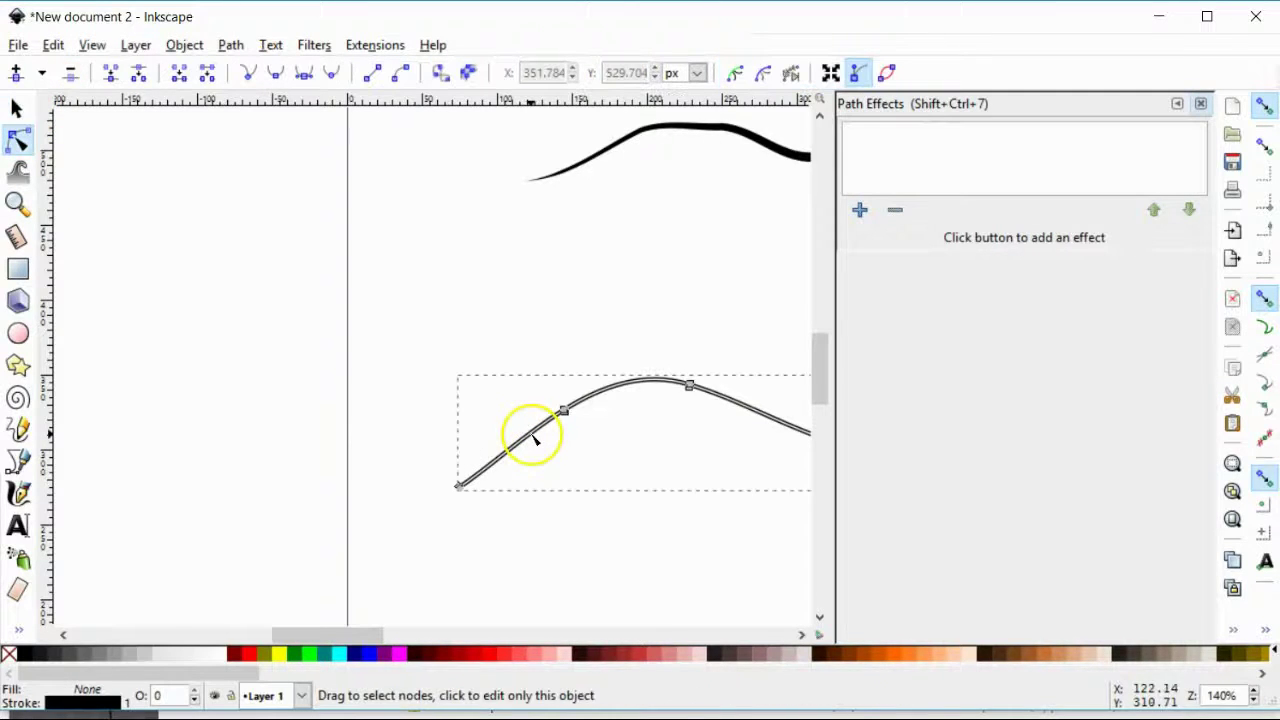
pyautogui.scroll(3, 593, 440)
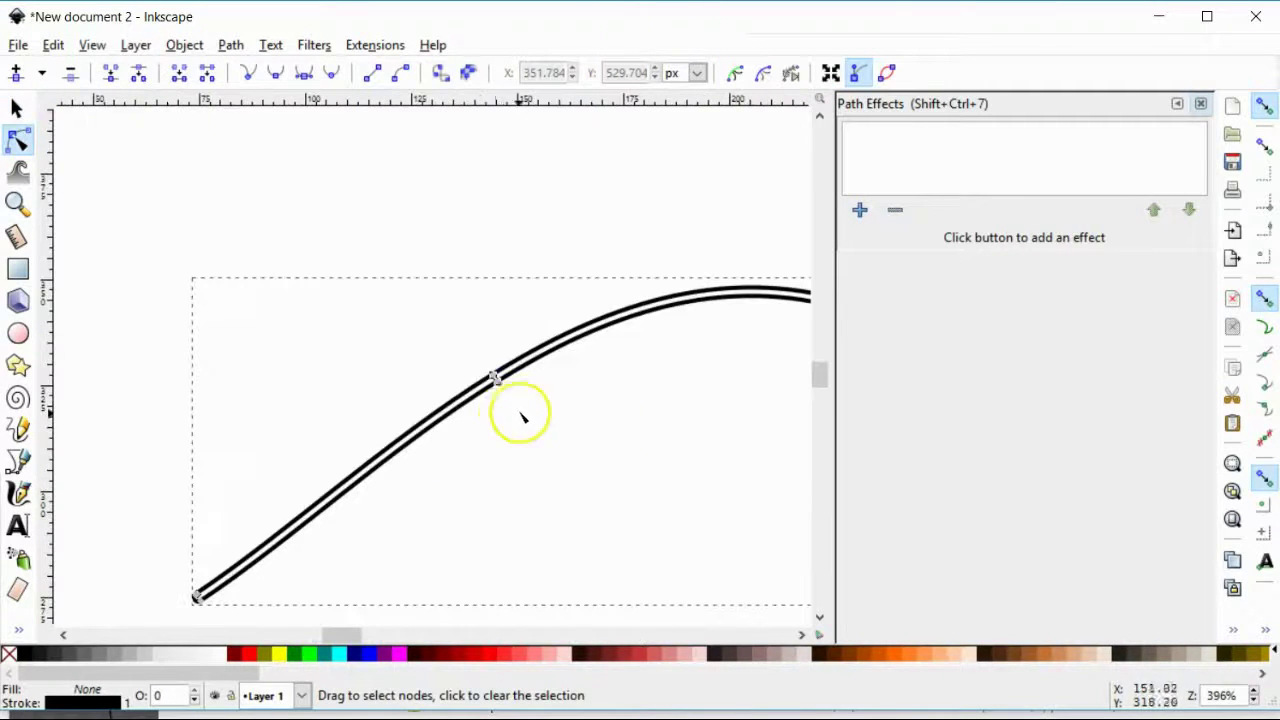
# Move an outline node to widen the converted curve near its first bend, then fill it black.
pyautogui.moveTo(492, 376); pyautogui.dragTo(465, 359)
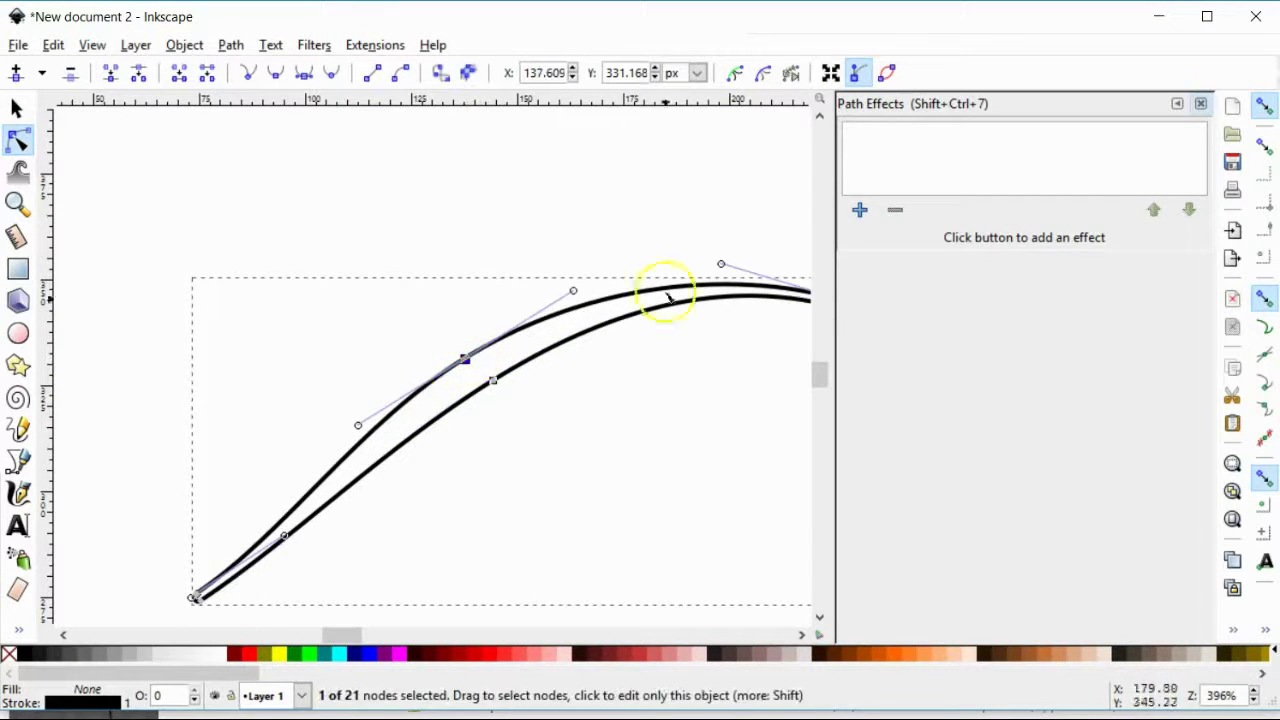
pyautogui.scroll(-3, 395, 500)
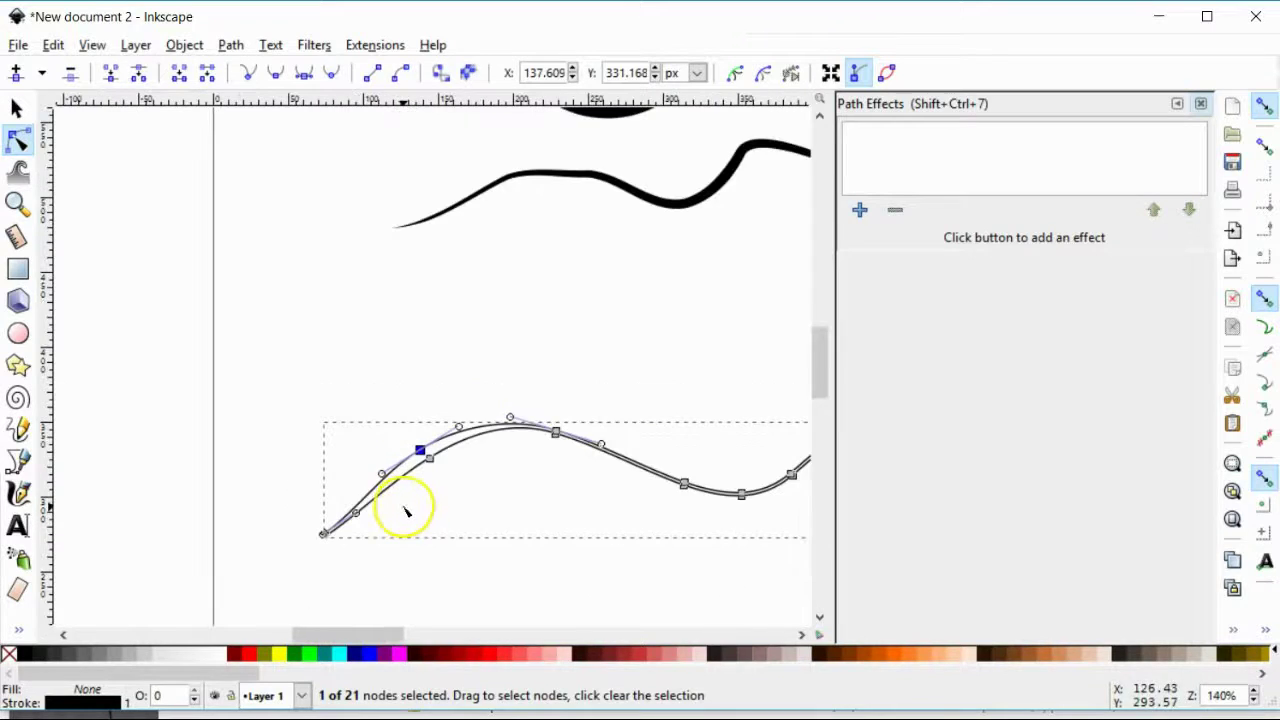
pyautogui.click(27, 653)
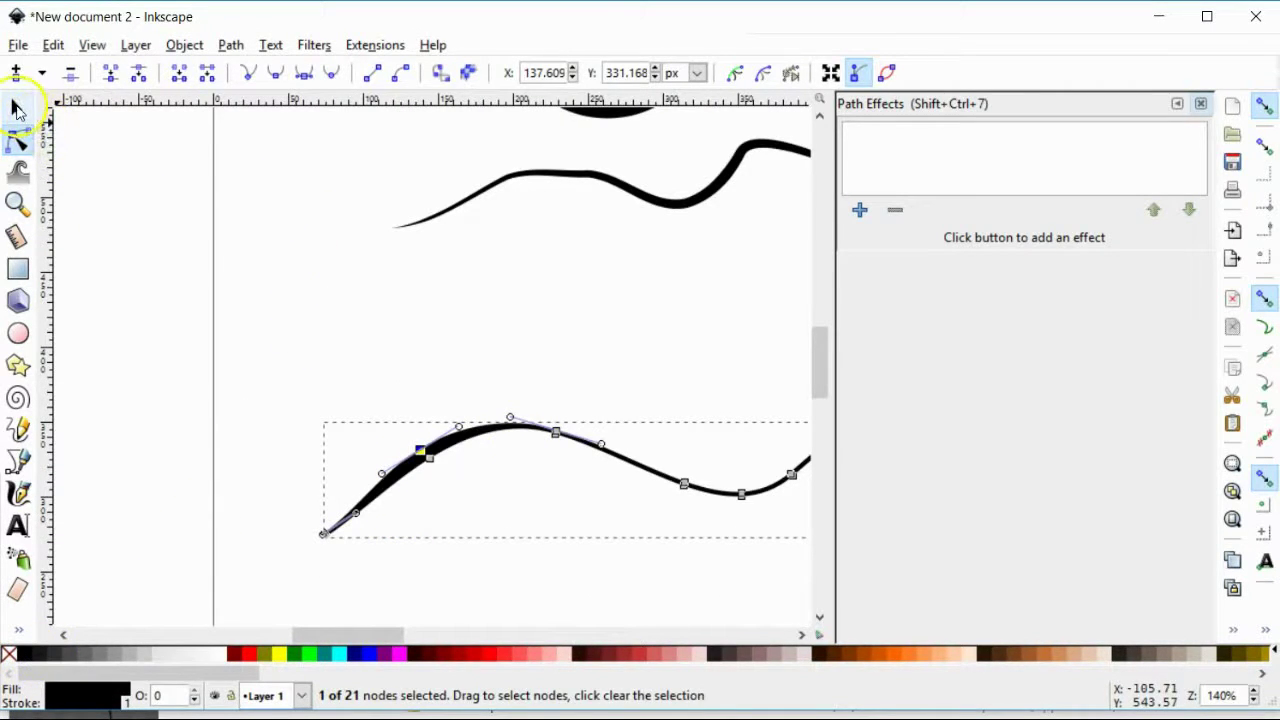